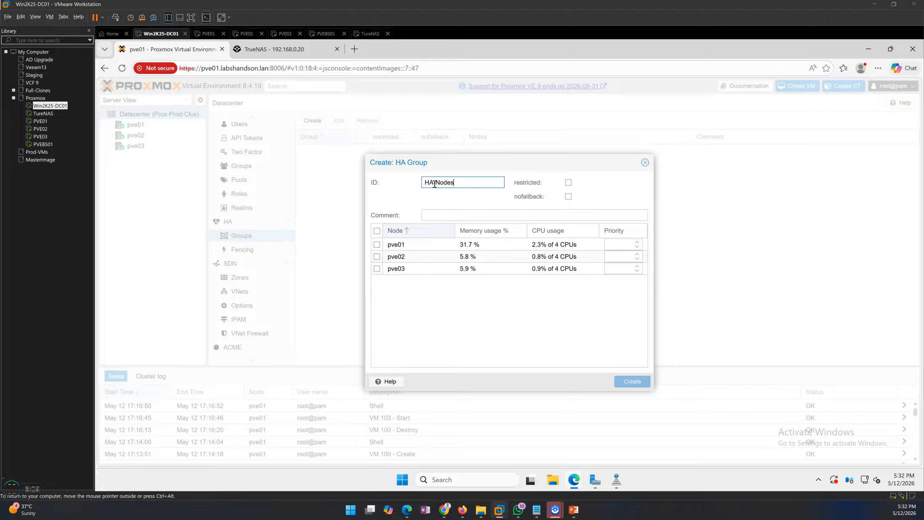
Step: Create the HA-Nodes group with pve01, pve02 and pve03 as members, each with priority 1
click(377, 231)
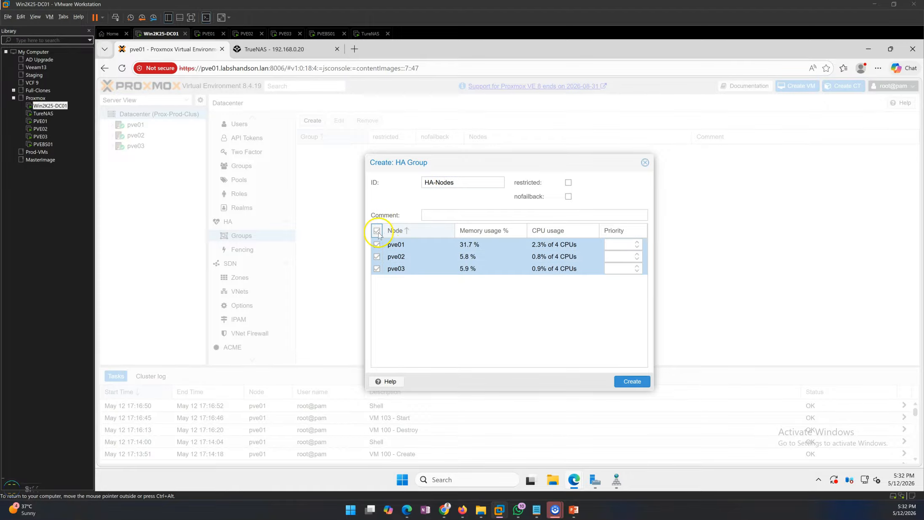
click(637, 255)
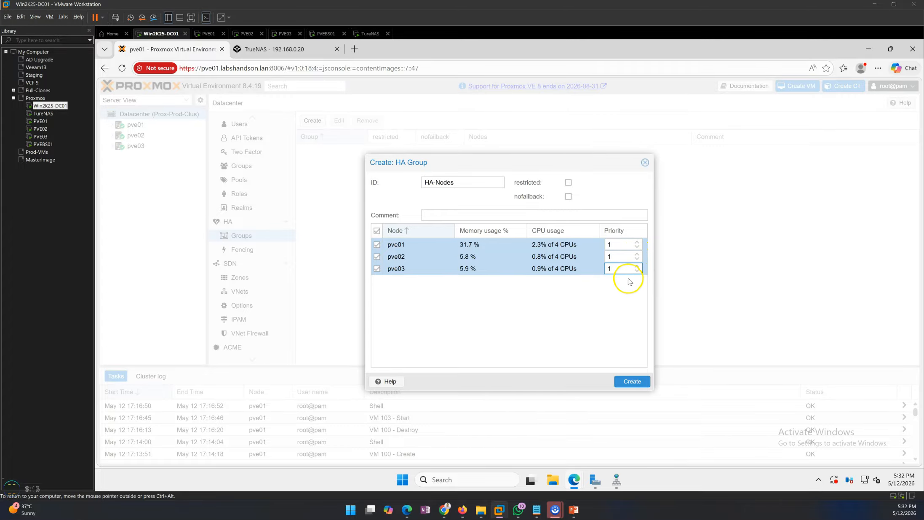
click(633, 384)
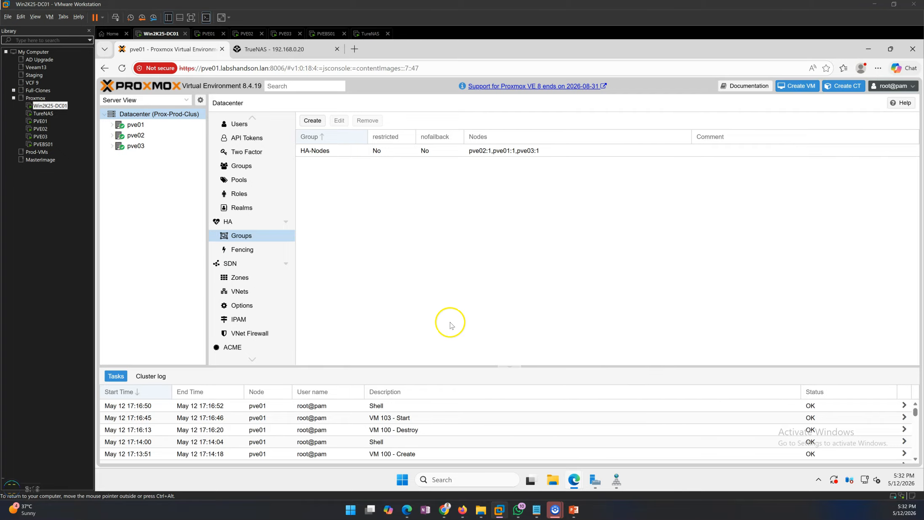
click(335, 152)
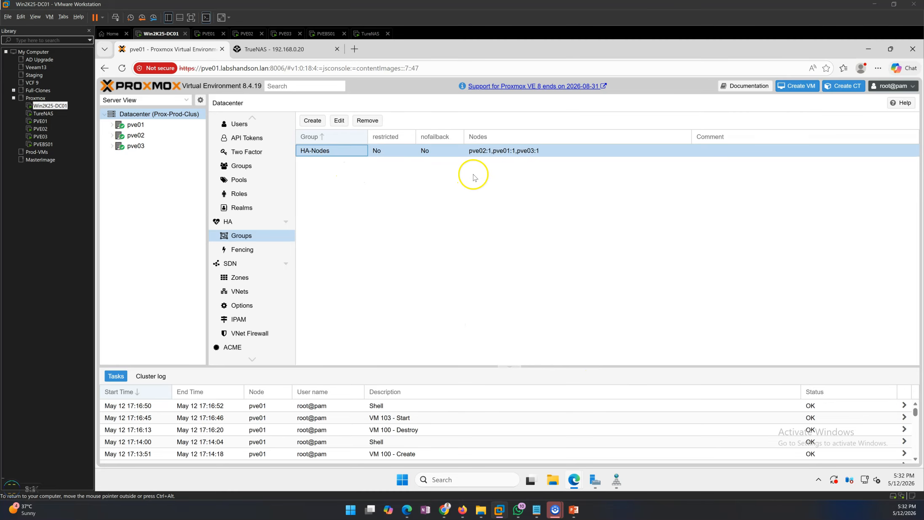
click(477, 225)
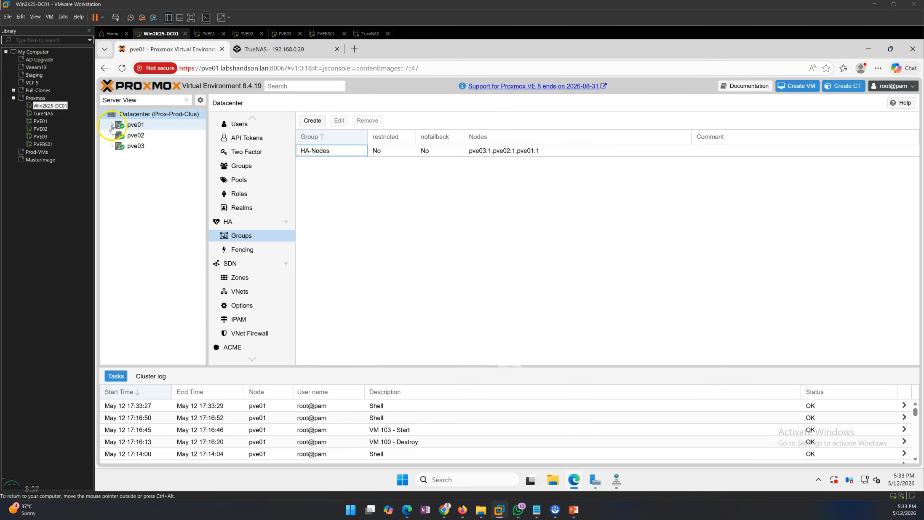
click(459, 213)
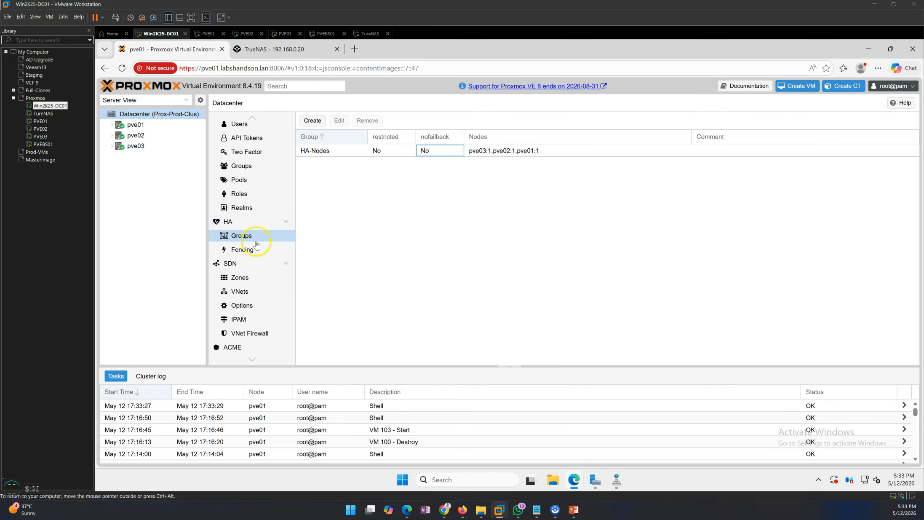
Step: Migrate VM 103 (Win2K25-VM02) online from pve01 to node pve02, with TrueNAS-LVM as the target storage
click(112, 125)
click(165, 135)
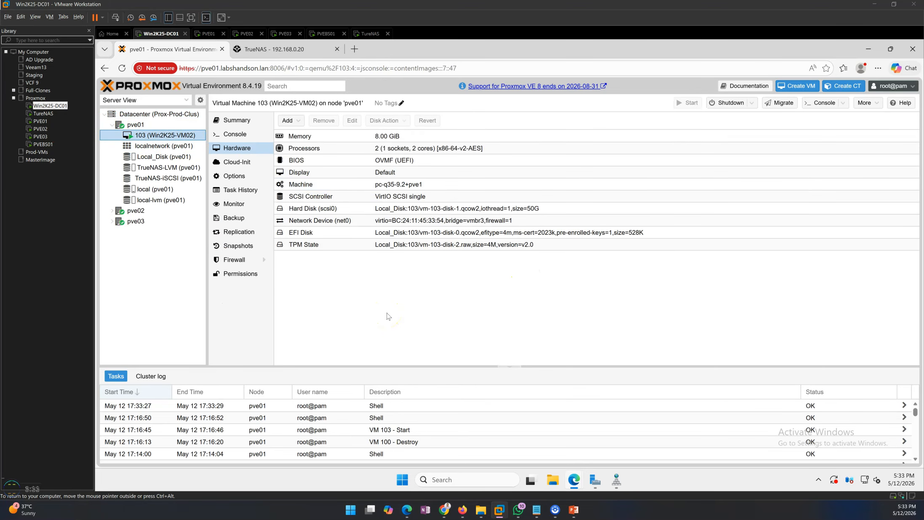
click(369, 211)
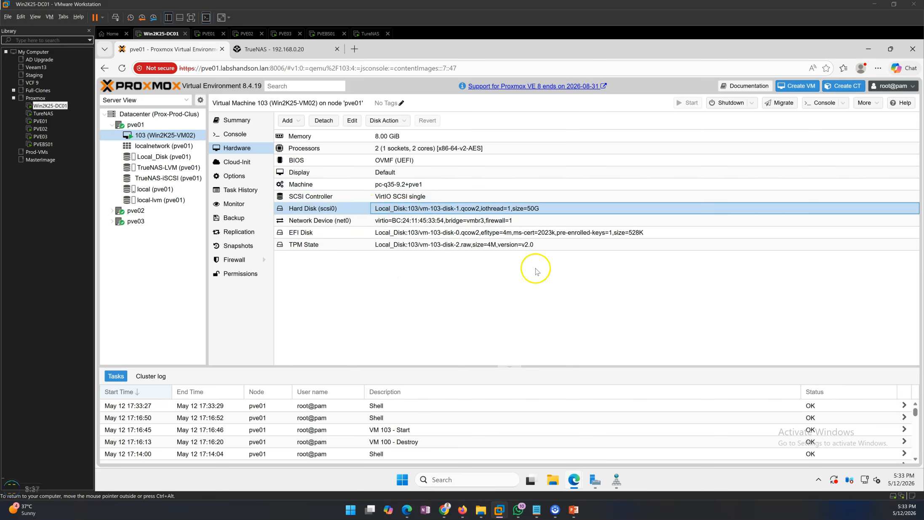
click(780, 103)
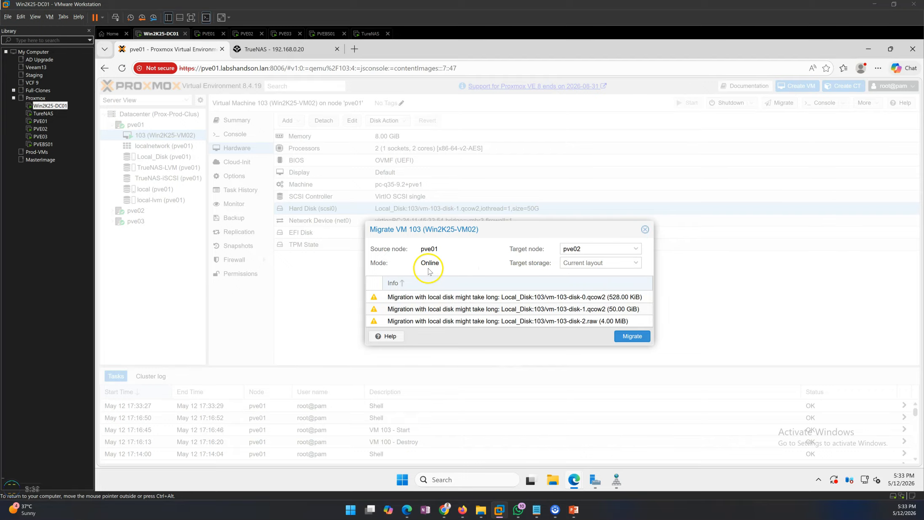
click(636, 262)
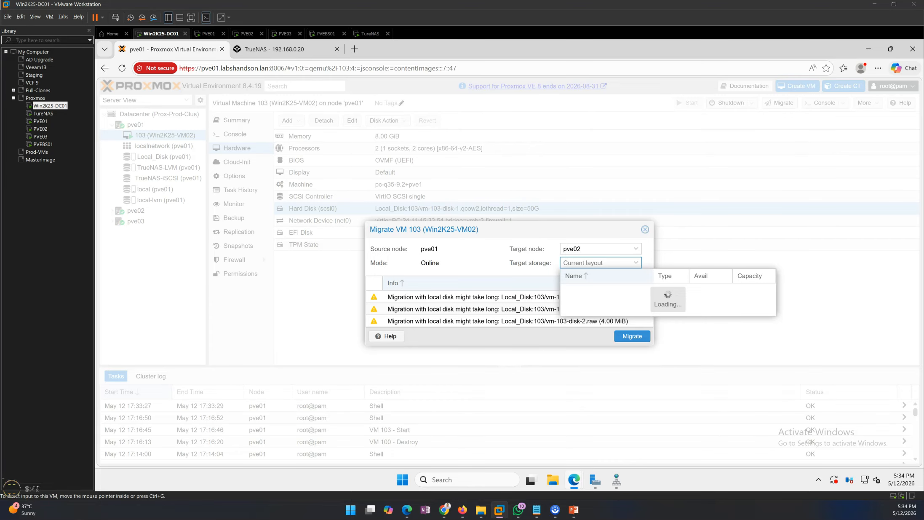
click(606, 289)
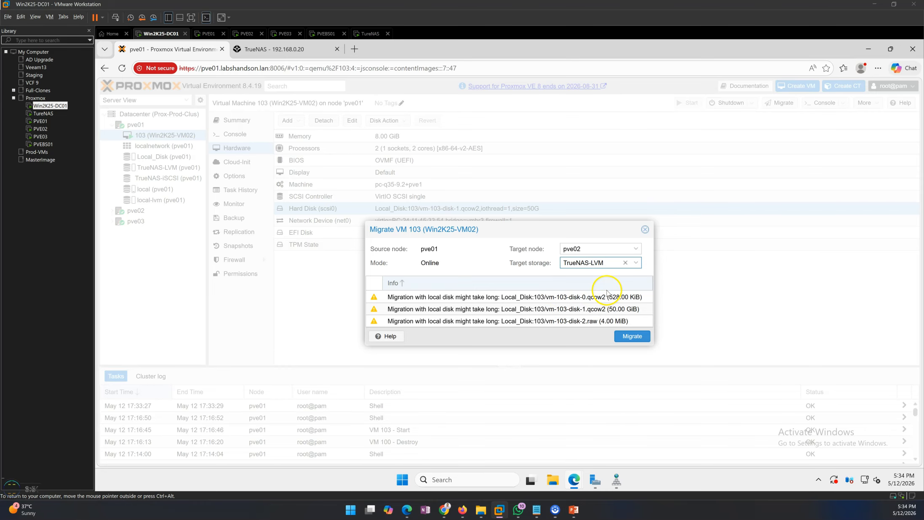
click(632, 336)
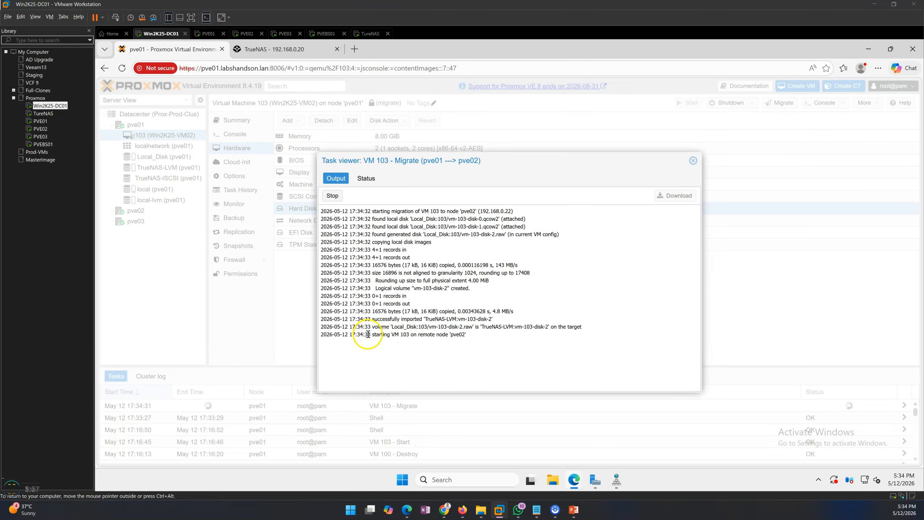
Step: Examine the VM 103 migration log for the remote start and the progress of the disk transfer
drag(356, 335, 486, 336)
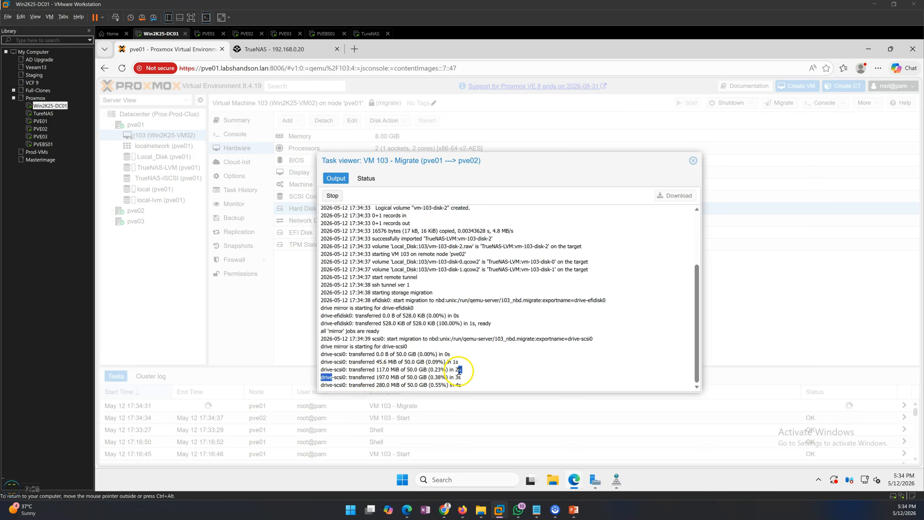
drag(330, 384, 475, 382)
click(417, 330)
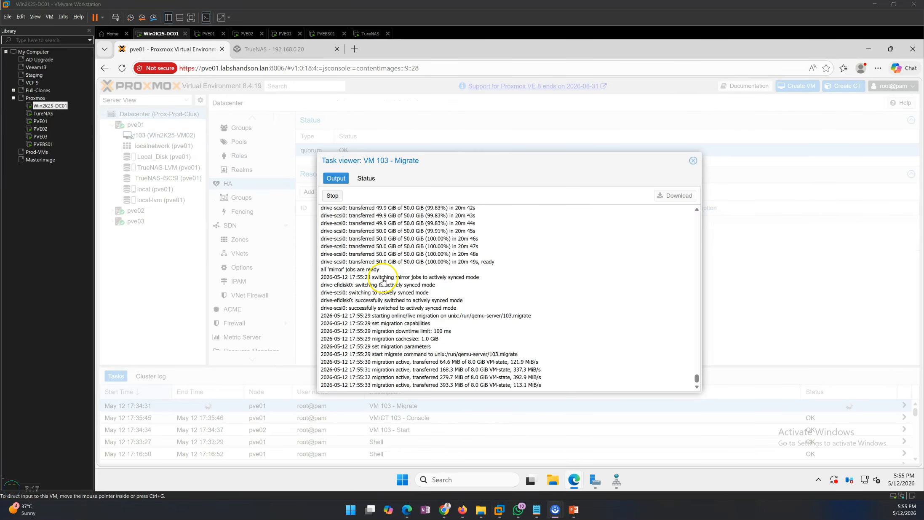
drag(334, 255, 482, 247)
click(482, 247)
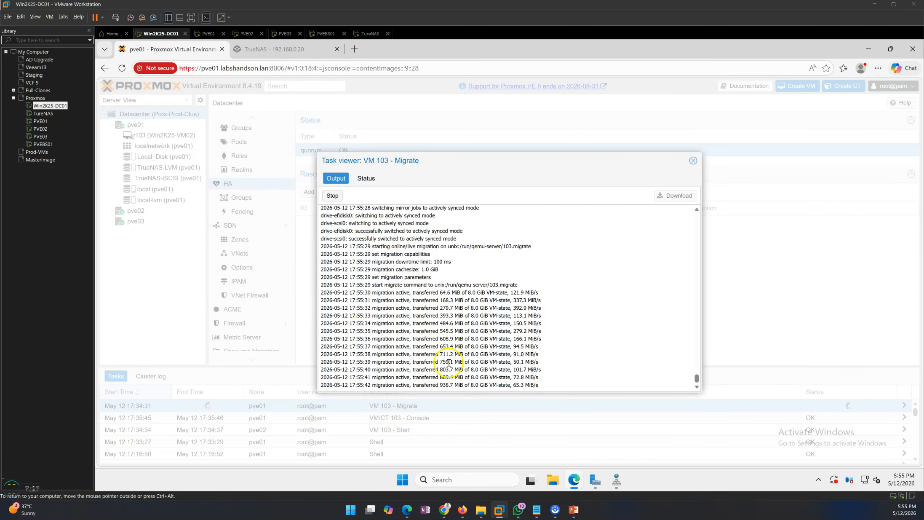
Step: Examine the VM-state transfer progress and speeds in the VM 103 migration log, and close the log
drag(395, 269, 520, 364)
click(524, 369)
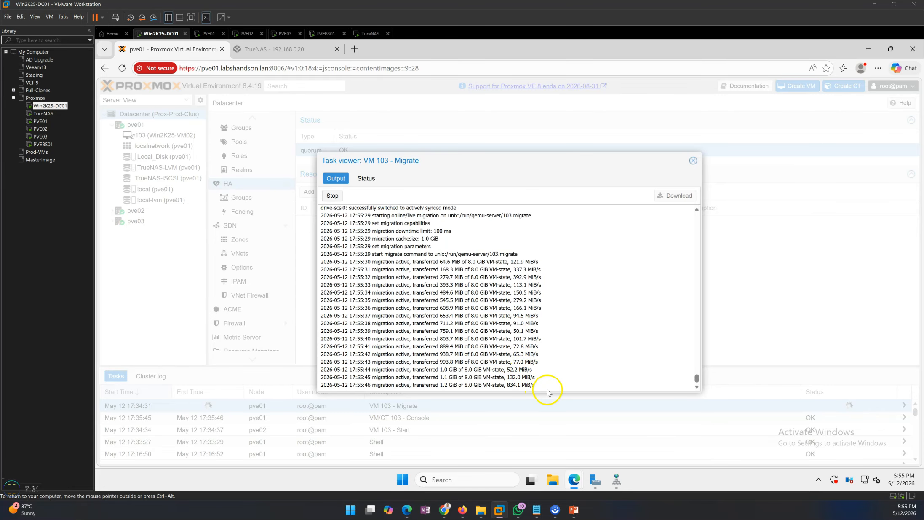
drag(524, 383, 374, 276)
drag(372, 273, 346, 238)
click(404, 274)
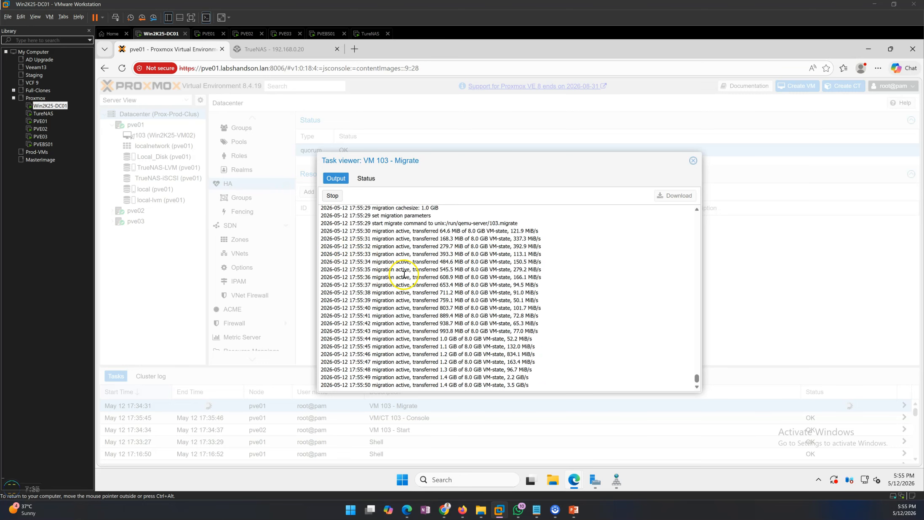
scroll(406, 280, up, 3)
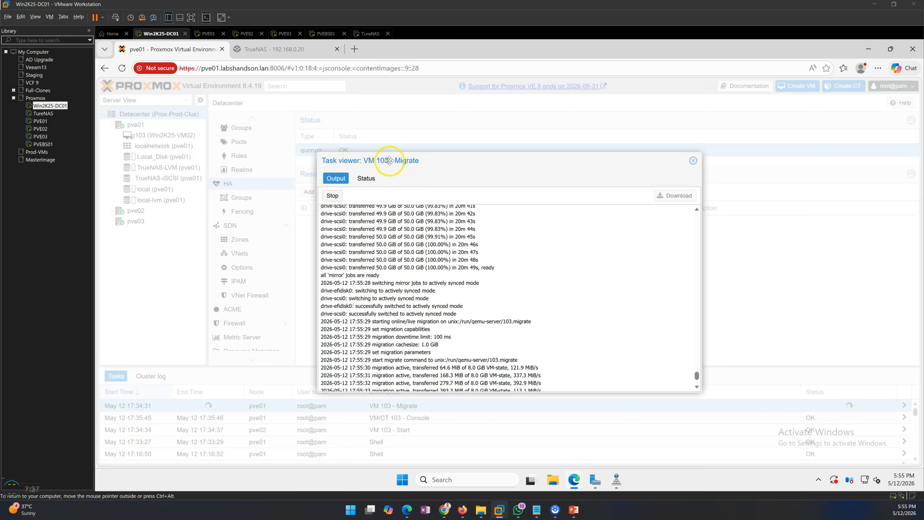
scroll(508, 337, down, 3)
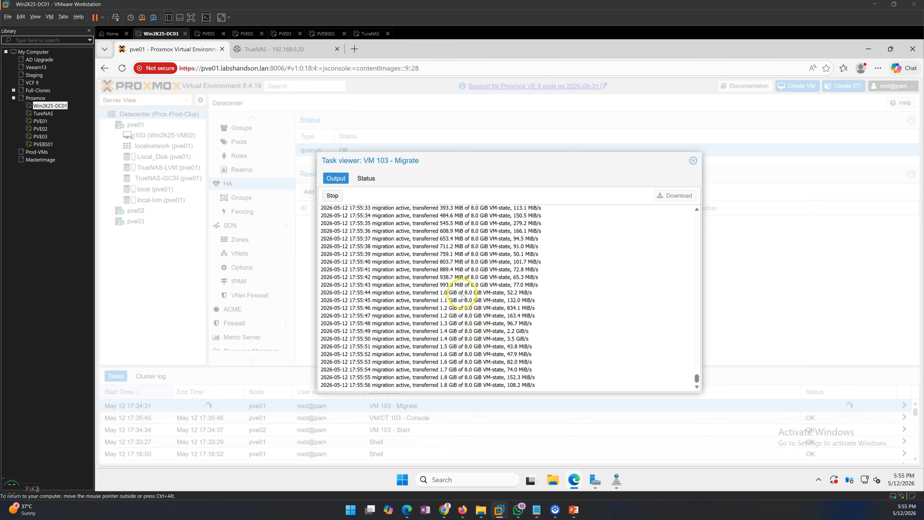
drag(484, 309, 511, 313)
click(500, 332)
drag(521, 308, 518, 308)
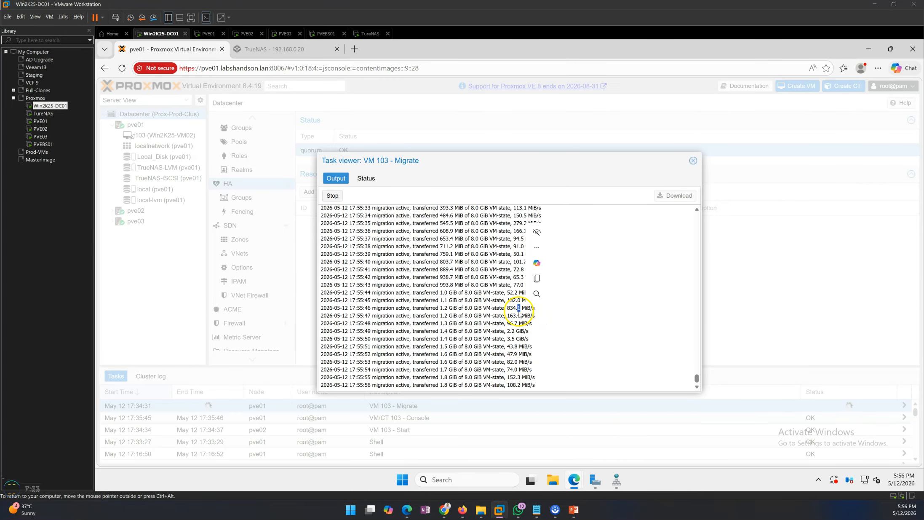
click(692, 161)
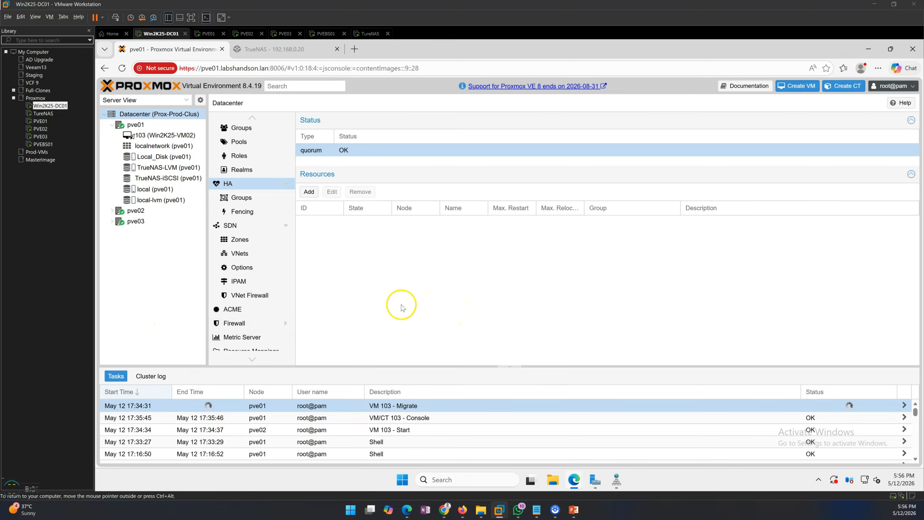
Step: Review the summary of VM 103 (Win2K25-VM02) during its migration
click(131, 125)
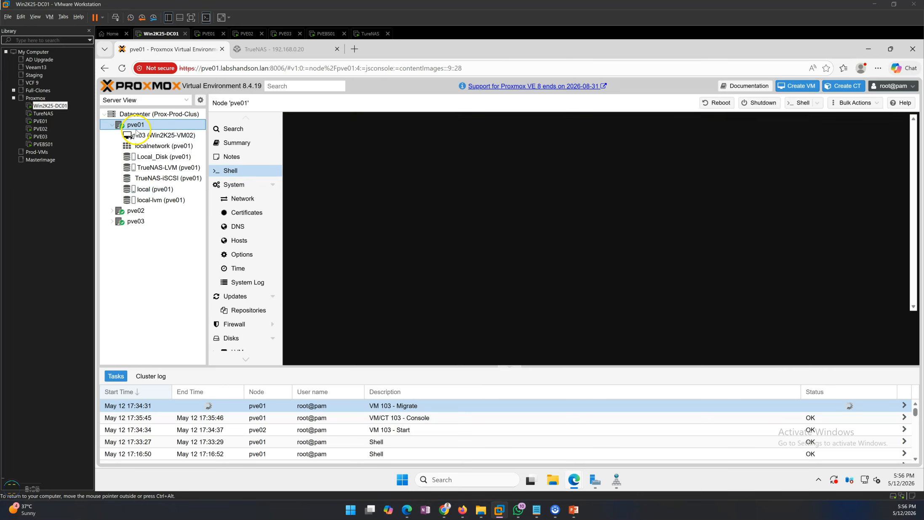
click(162, 135)
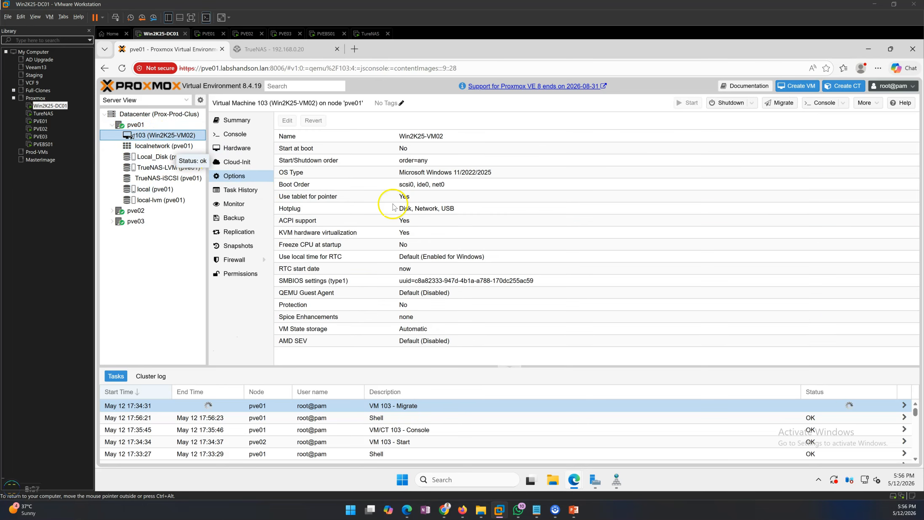
click(237, 121)
scroll(463, 303, down, 10)
scroll(492, 317, up, 10)
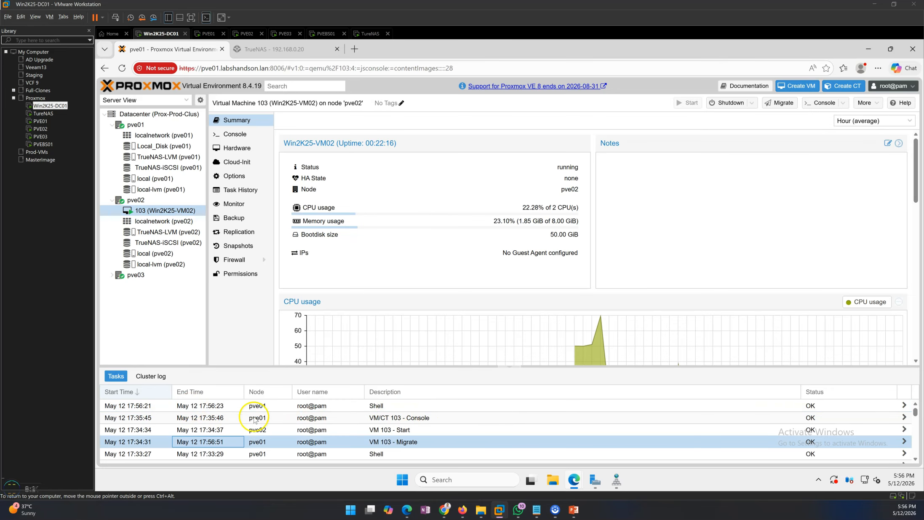
Step: Examine the end of the VM 103 migration log for the completion status, and check the HA state in the VM's summary
double_click(333, 442)
scroll(400, 285, down, 5)
scroll(400, 284, down, 10)
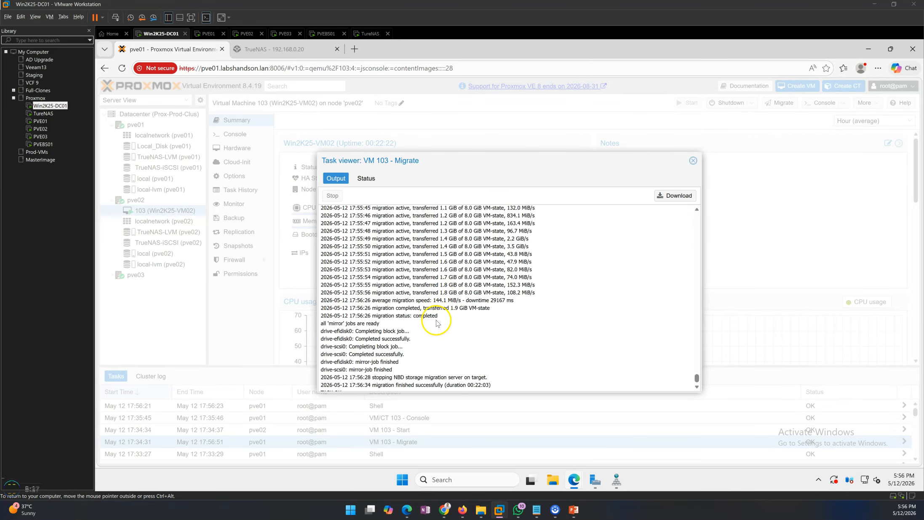
triple_click(359, 292)
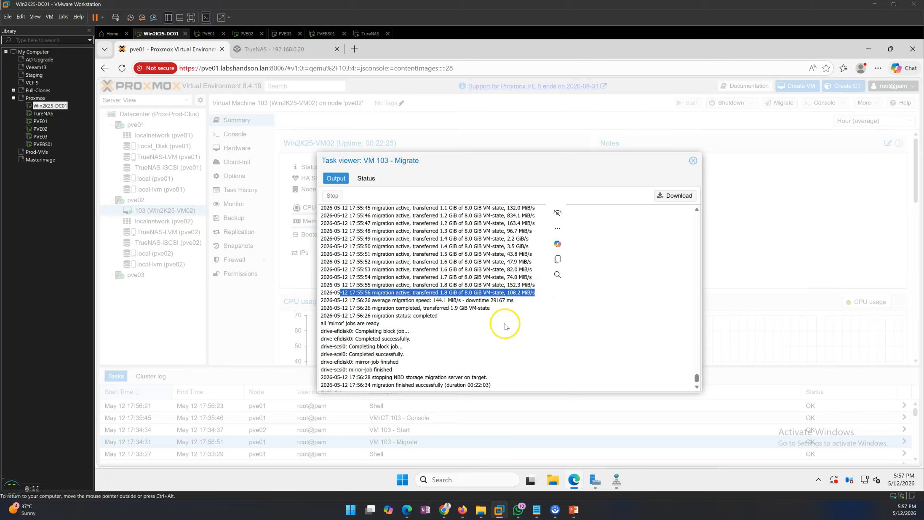
click(365, 323)
drag(323, 333, 423, 338)
click(417, 351)
drag(331, 346, 446, 357)
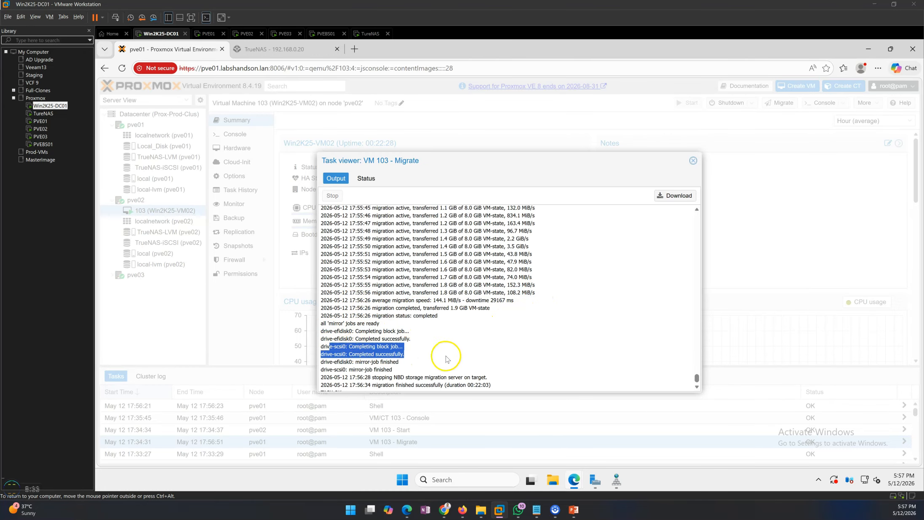
scroll(442, 364, down, 1)
click(413, 368)
drag(358, 385, 301, 381)
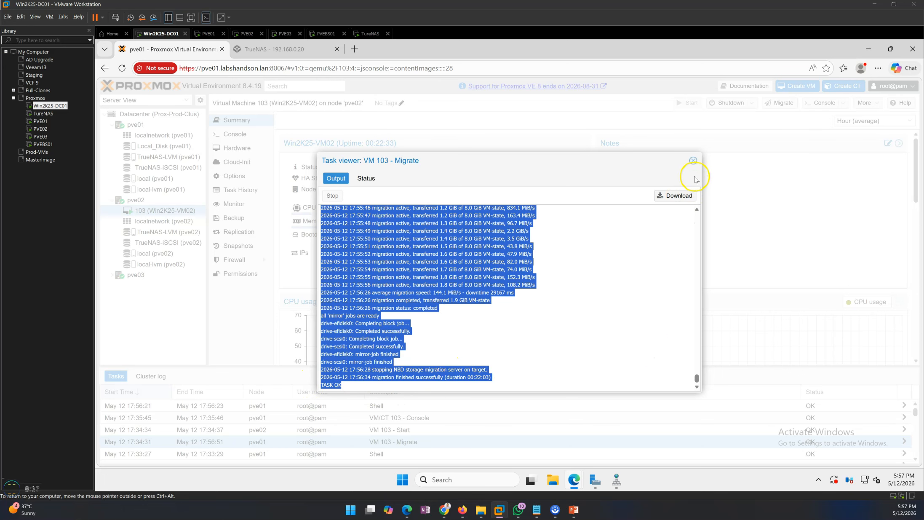
click(693, 161)
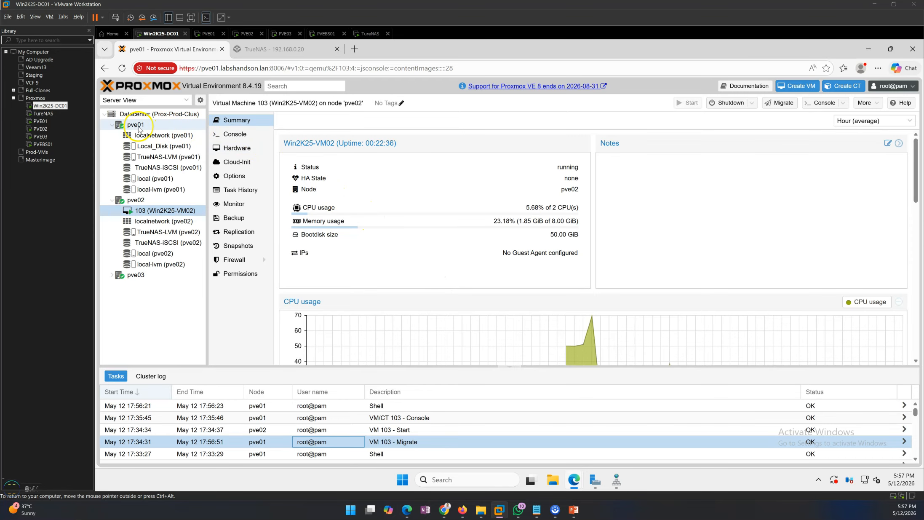
drag(314, 179, 582, 181)
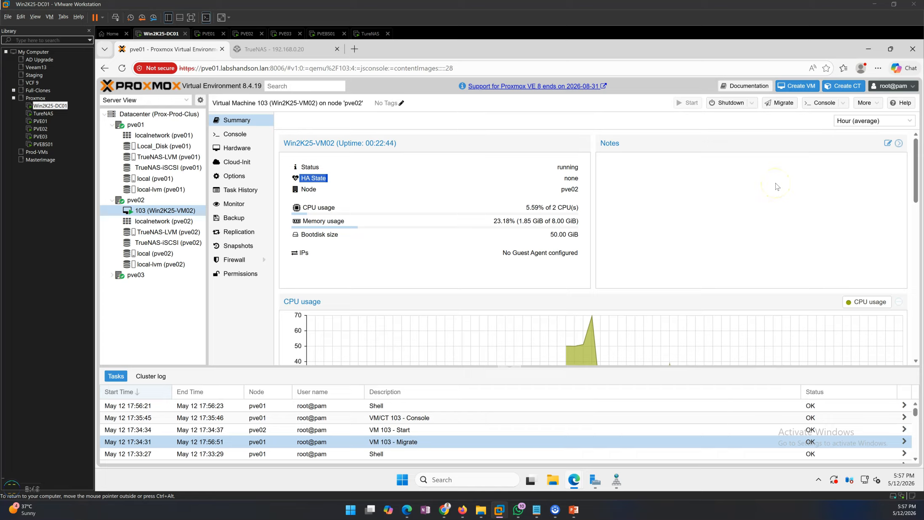
click(422, 179)
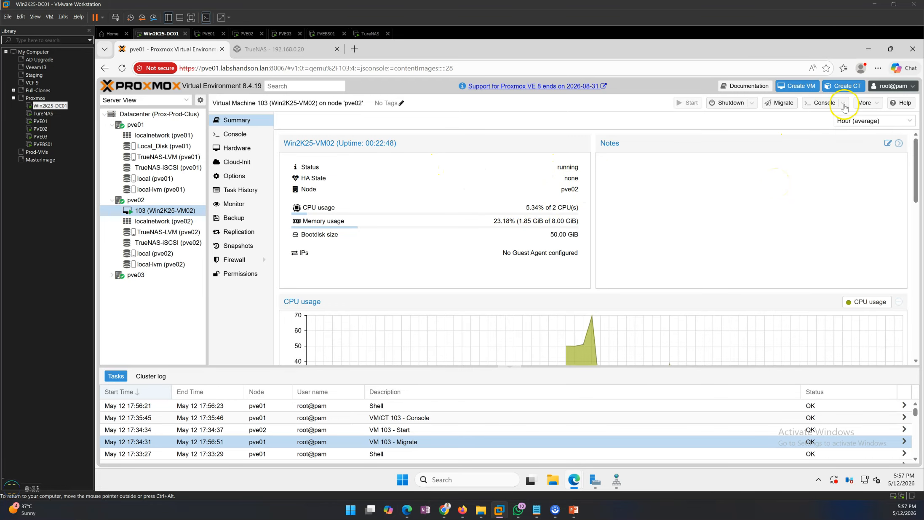
click(863, 104)
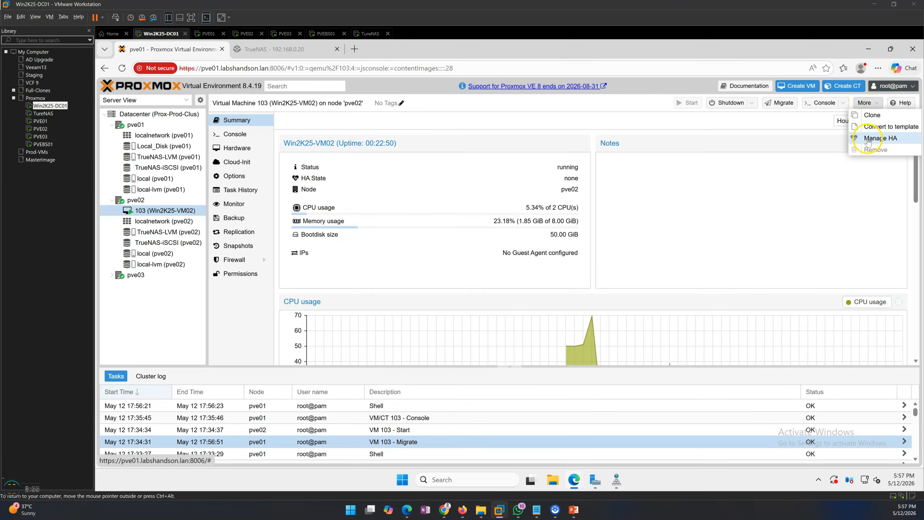
click(868, 143)
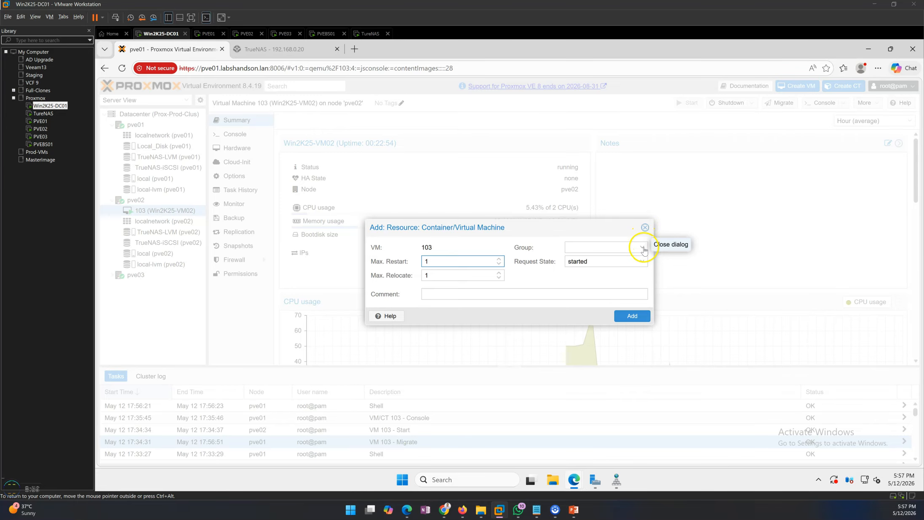
click(642, 247)
click(618, 274)
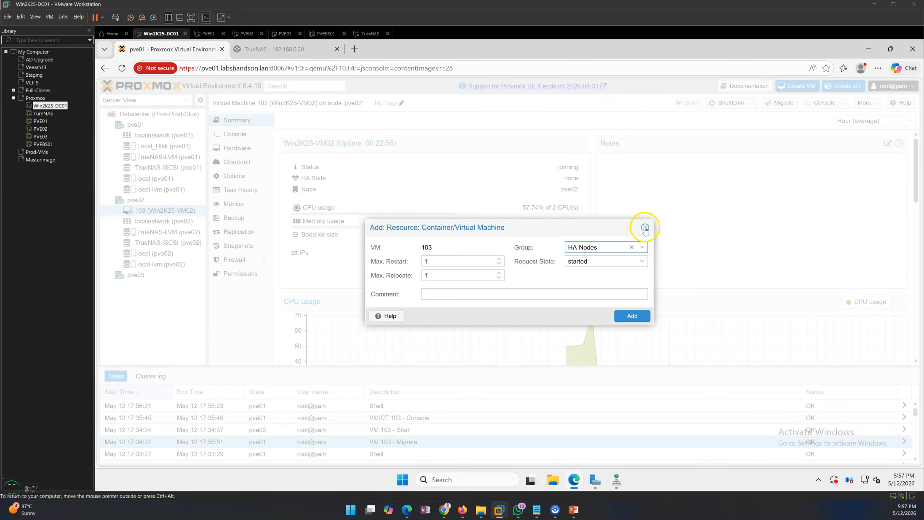
click(645, 228)
Step: Start adding a new HA resource at the datacenter level, choosing VM 103 (Win2K25-VM02)
click(198, 114)
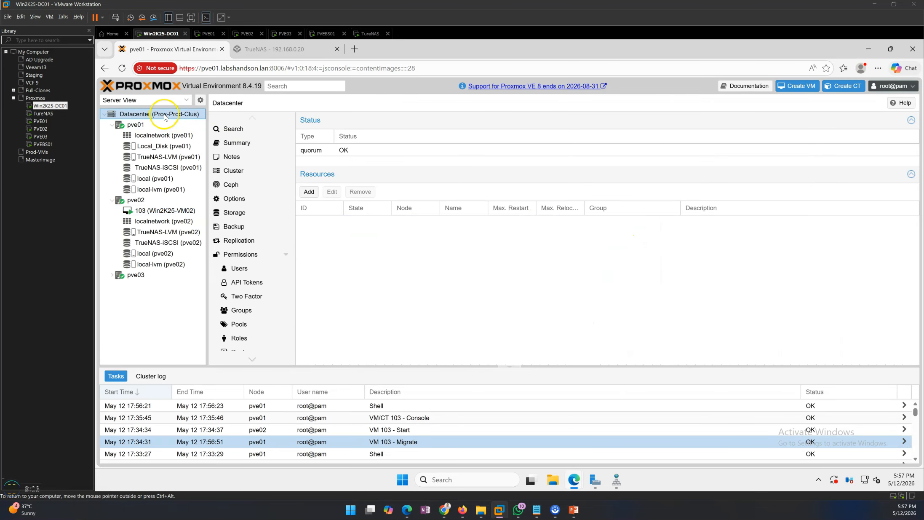
scroll(252, 270, down, 5)
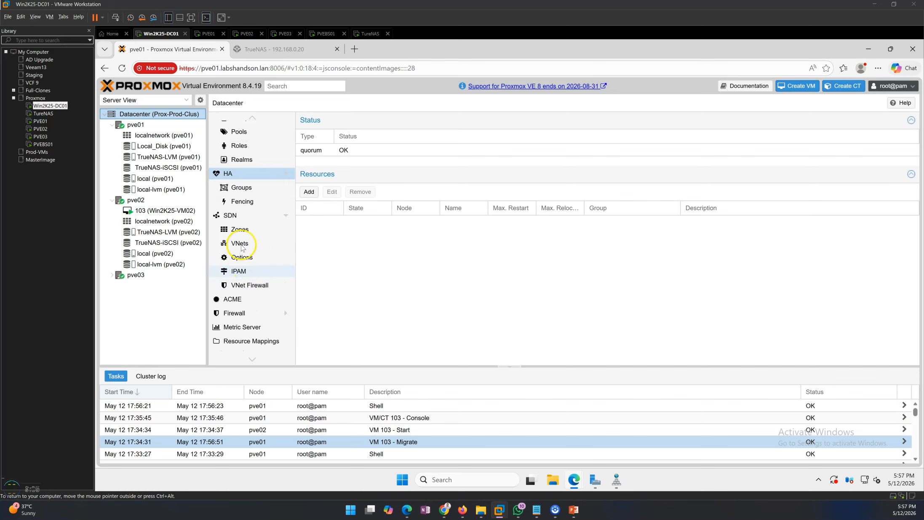
click(309, 191)
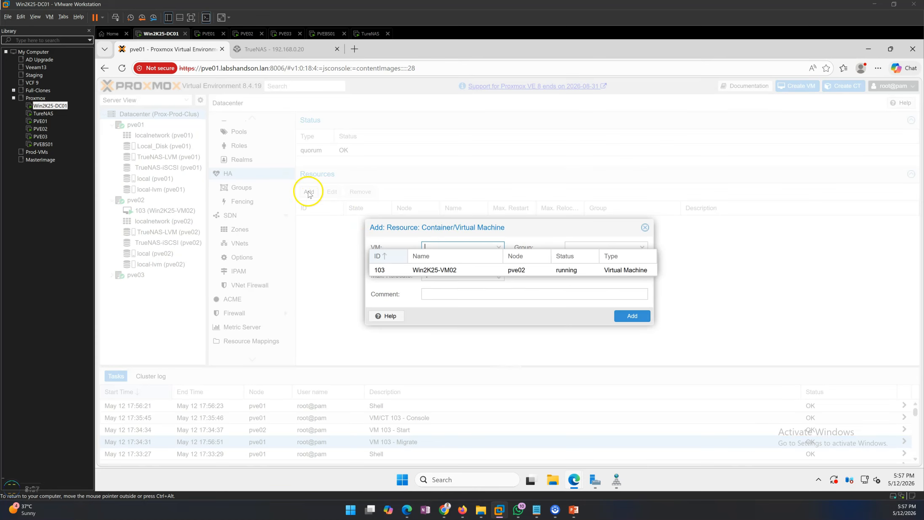
click(435, 270)
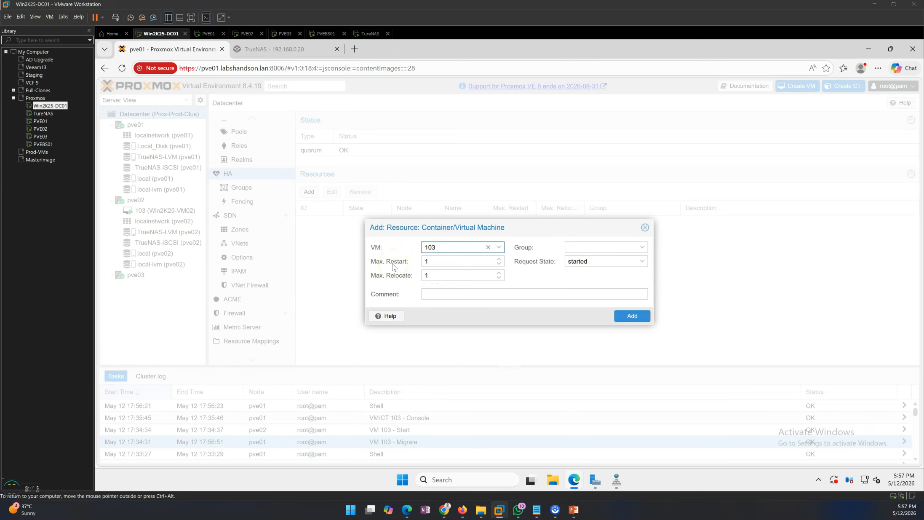
Step: Set both the maximum restart and maximum relocate counts of the HA resource to 2
click(462, 259)
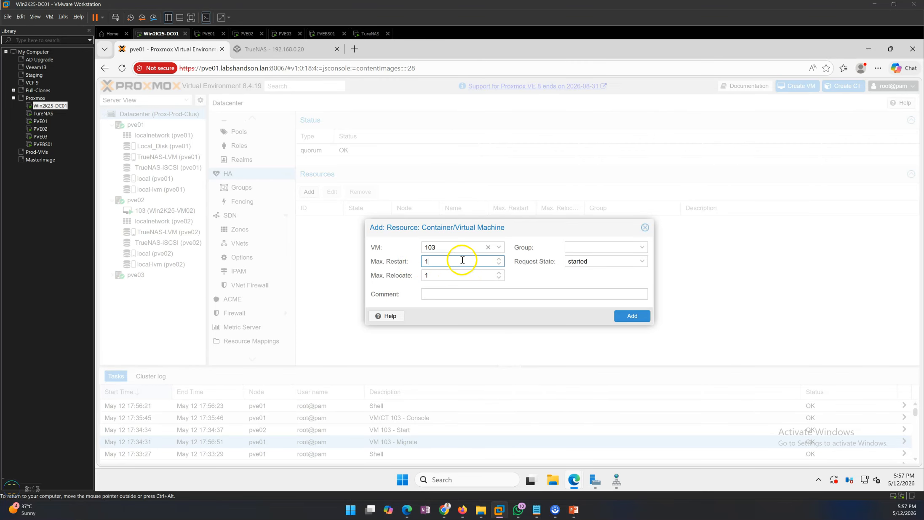
drag(432, 264, 377, 261)
text(2)
click(442, 276)
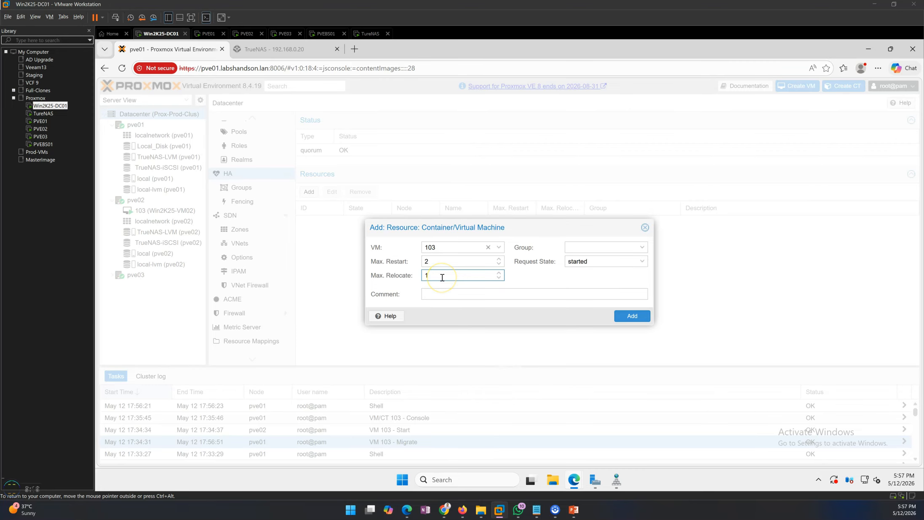
key(BackSpace)
text(2)
Step: Assign the resource to the HA-Nodes group with the requested state started, and add it
click(592, 249)
click(597, 271)
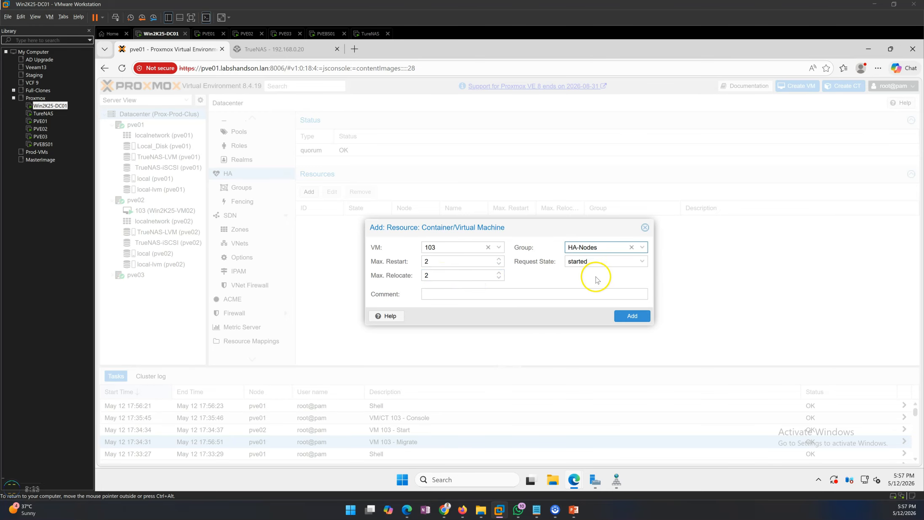
click(599, 261)
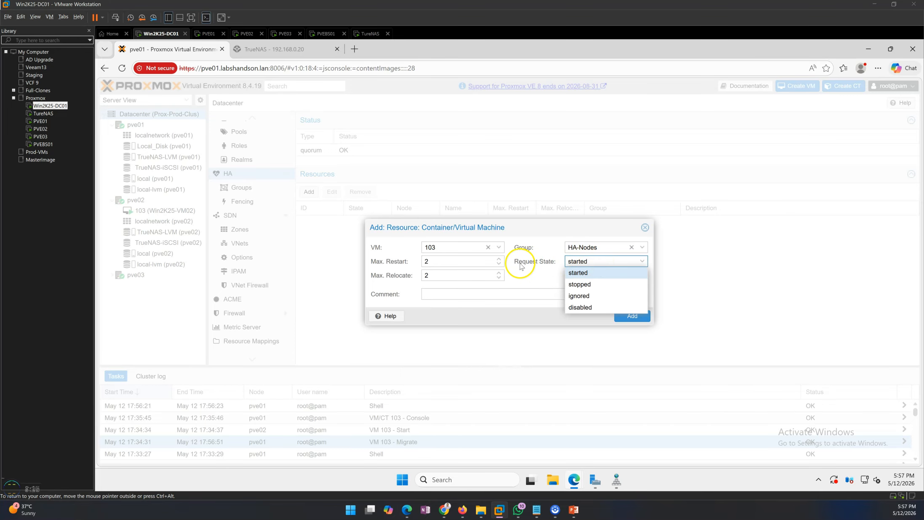
click(547, 280)
click(585, 262)
click(582, 273)
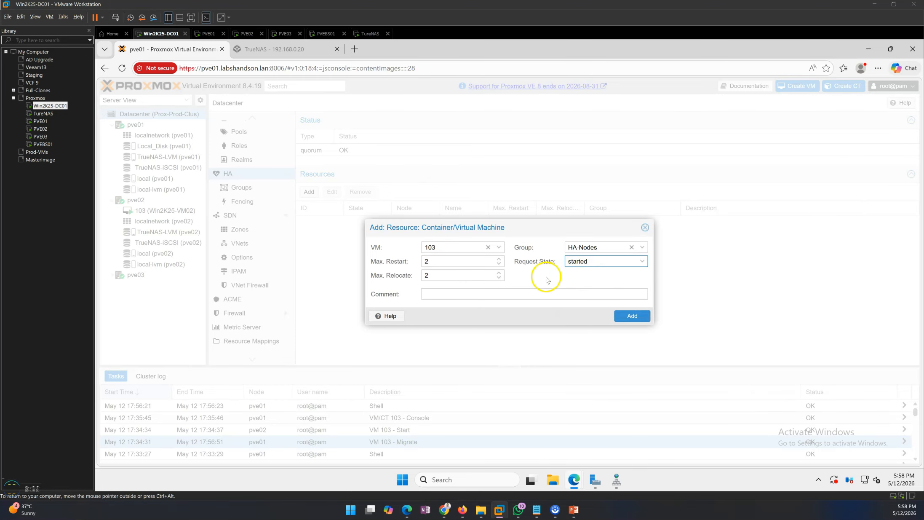
click(631, 320)
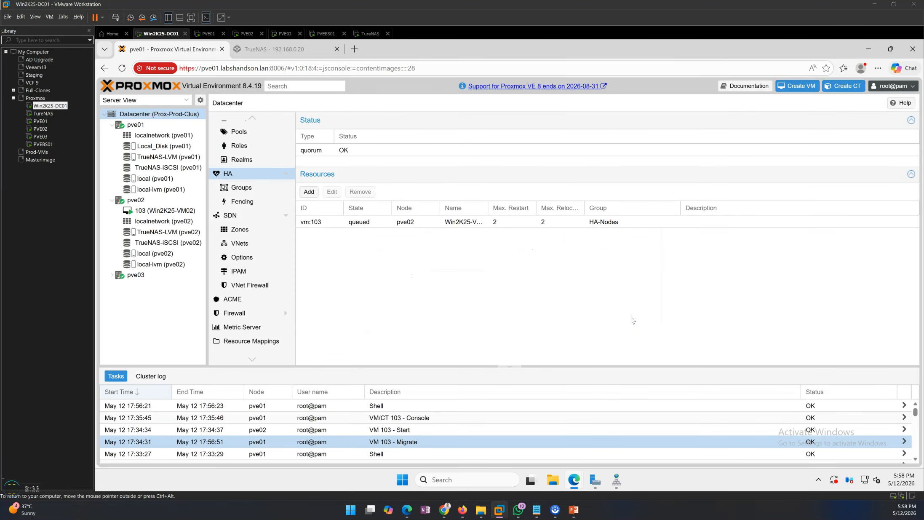
Step: Examine the HA status of the master and each node's lrm, along with the state of resource vm:103
click(320, 271)
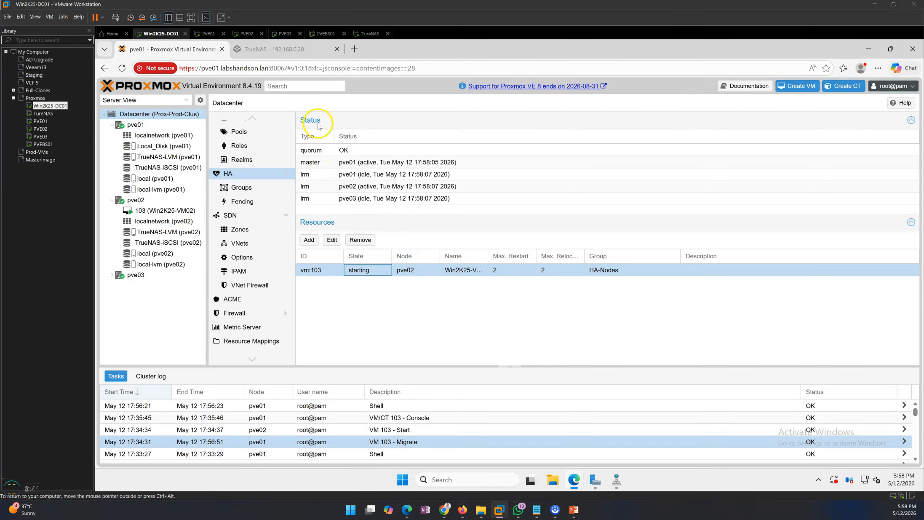
click(323, 164)
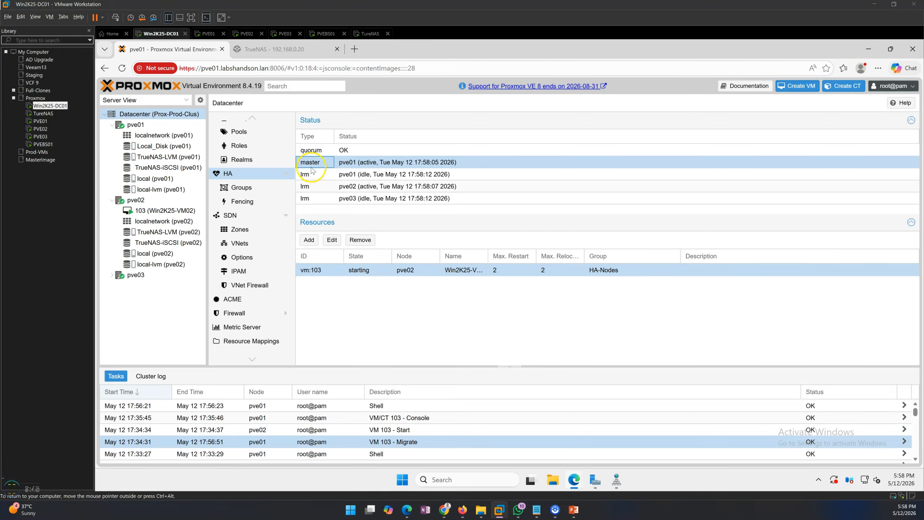
click(385, 306)
click(308, 179)
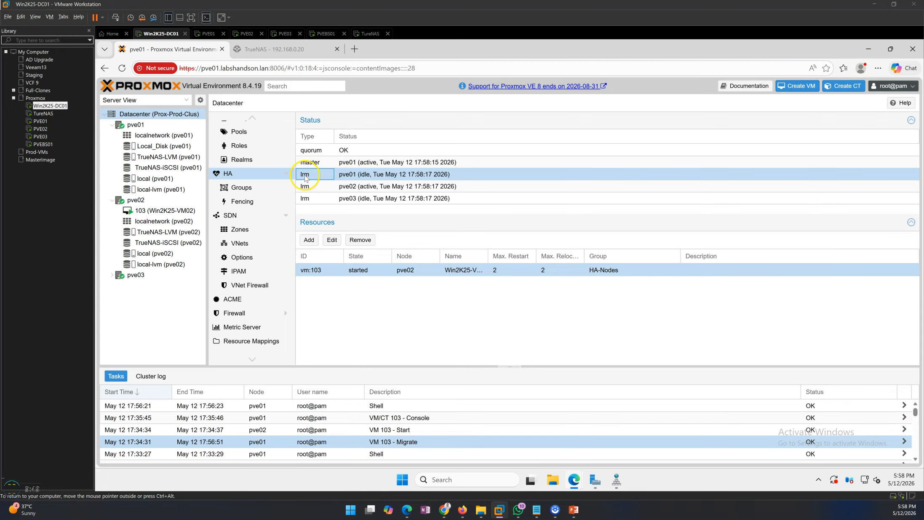
click(372, 220)
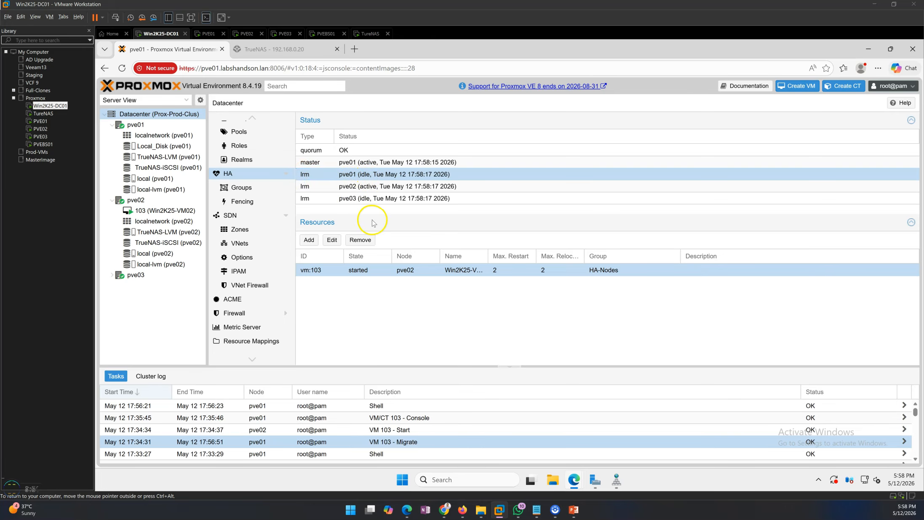
click(368, 204)
click(402, 314)
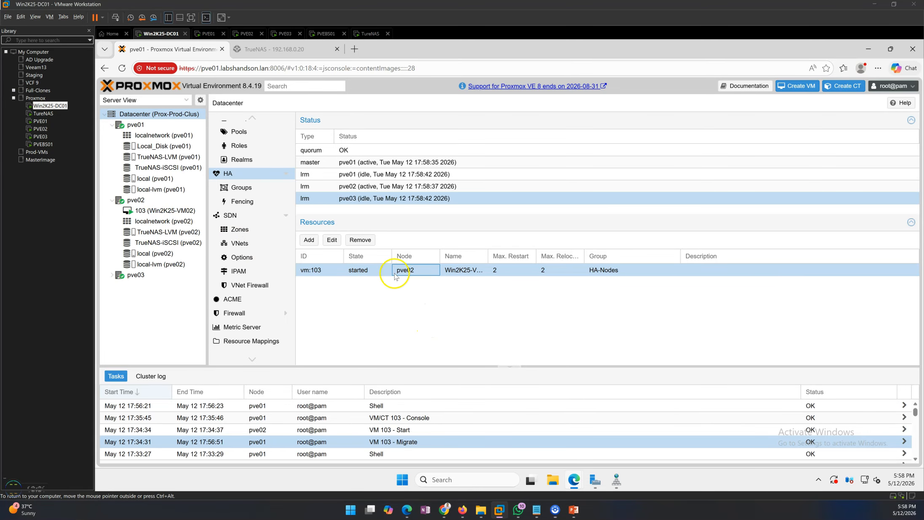
Step: Check the HA state and hosting node in VM 103's summary
click(155, 212)
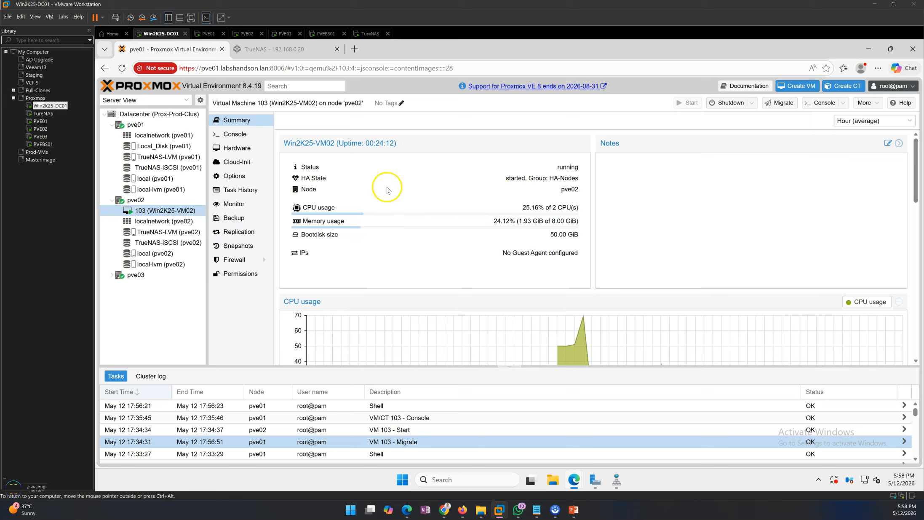
drag(533, 181, 403, 202)
click(402, 201)
click(569, 511)
click(569, 478)
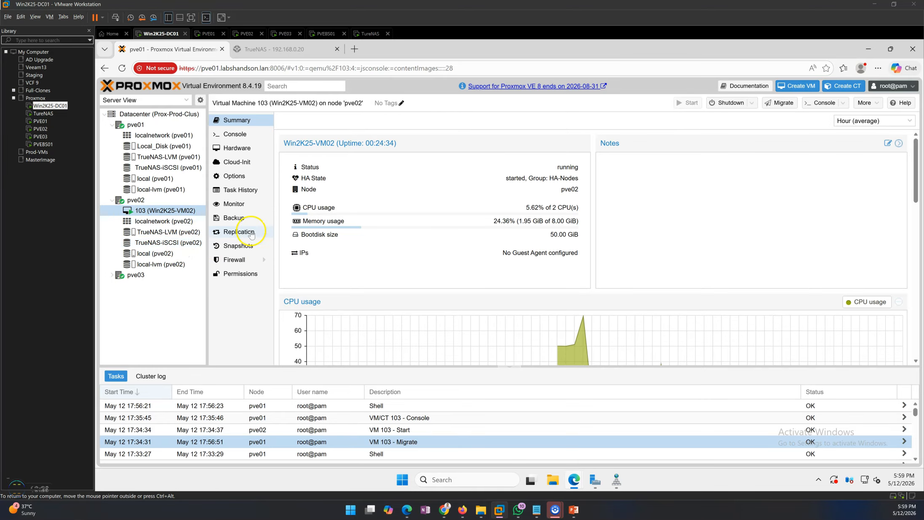
Step: Power off the PVE02 virtual machine in VMware Workstation to simulate a failure of node pve02
click(170, 199)
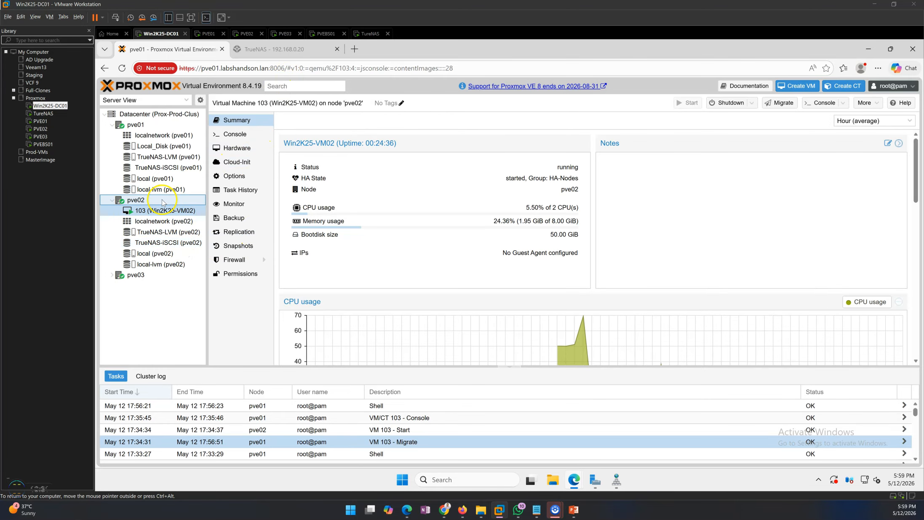
right_click(247, 36)
mouse_move(270, 51)
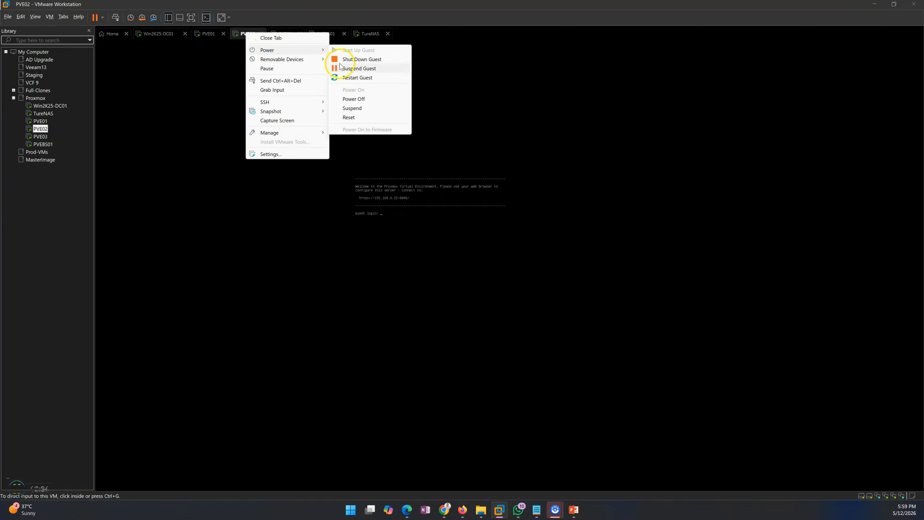
click(353, 99)
click(475, 276)
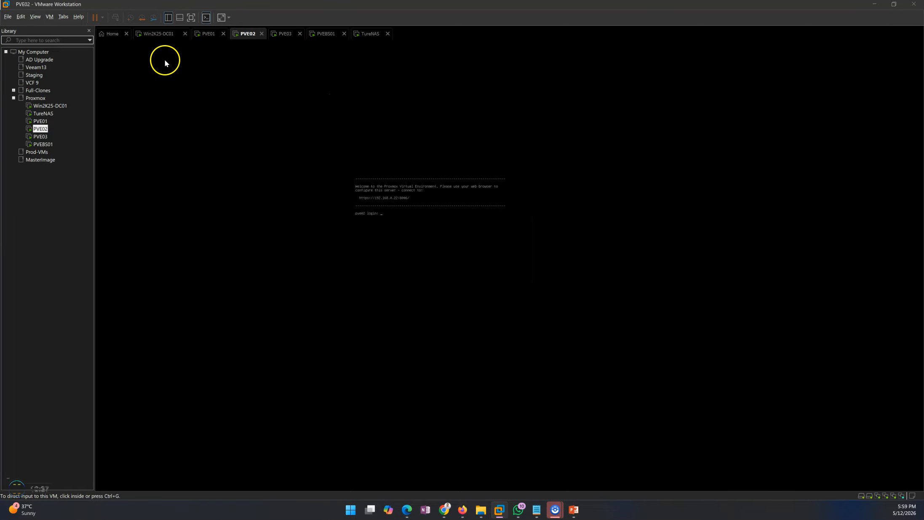
Step: Return to the Proxmox web interface on Win2K25-DC01 and check VM 103, node pve02 and the datacenter's HA status
click(158, 36)
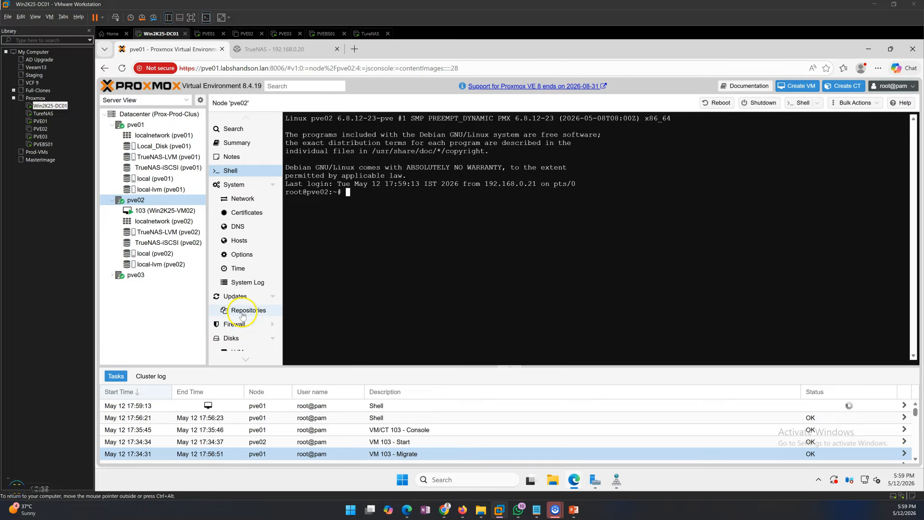
click(156, 212)
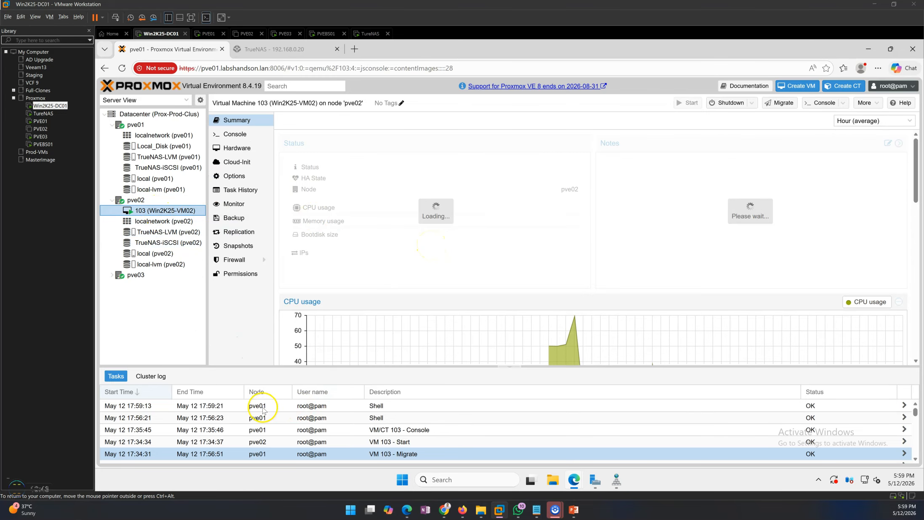
click(235, 409)
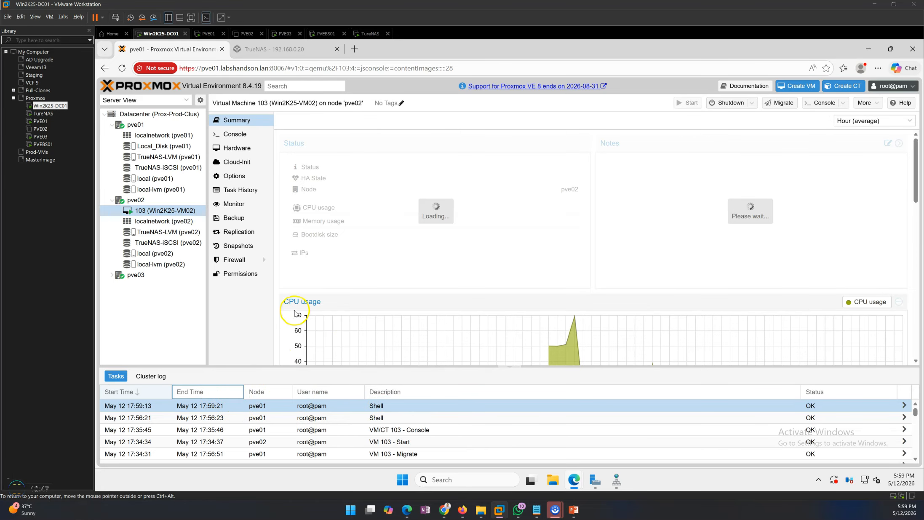
click(136, 201)
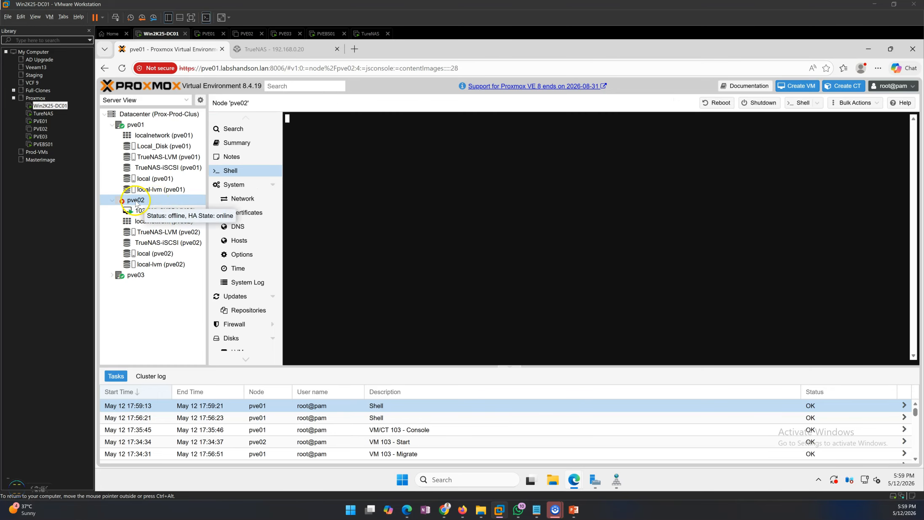
click(146, 201)
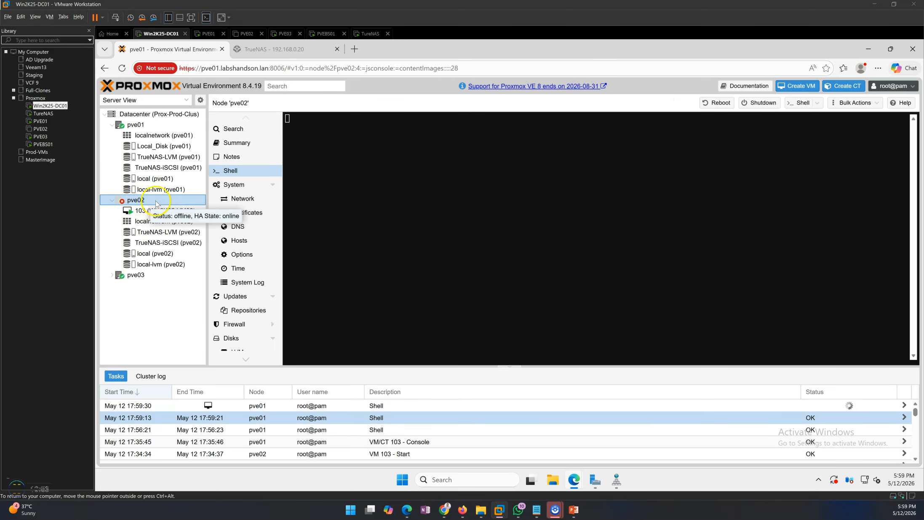
double_click(151, 114)
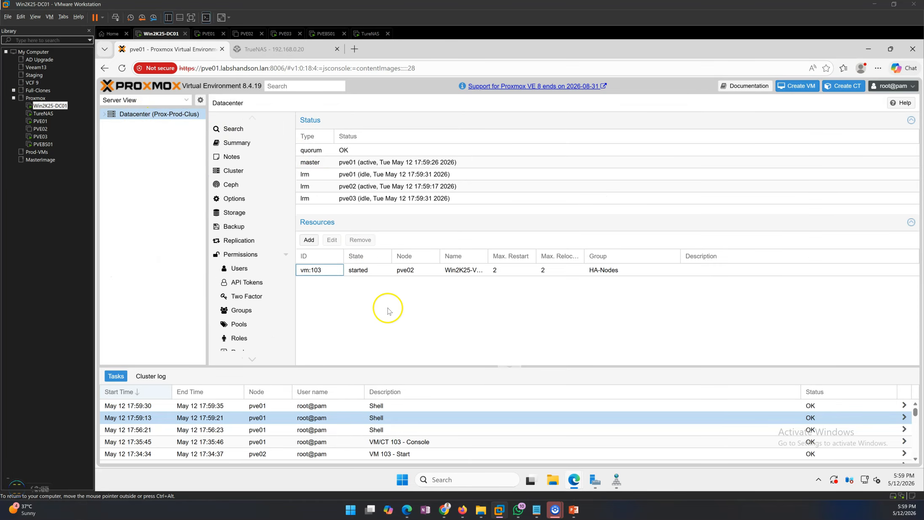
click(106, 115)
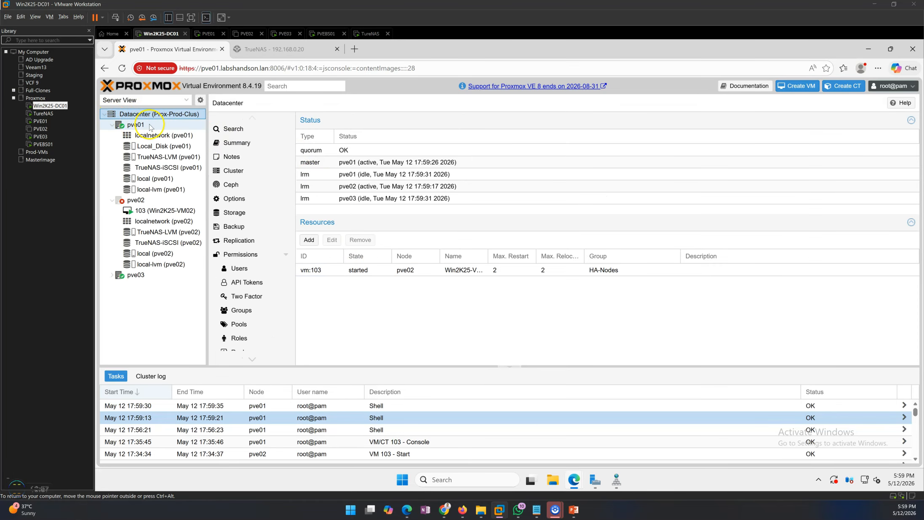
Step: Examine the datacenter summary for cluster health, online and offline nodes, guests and the status of pve02
click(245, 151)
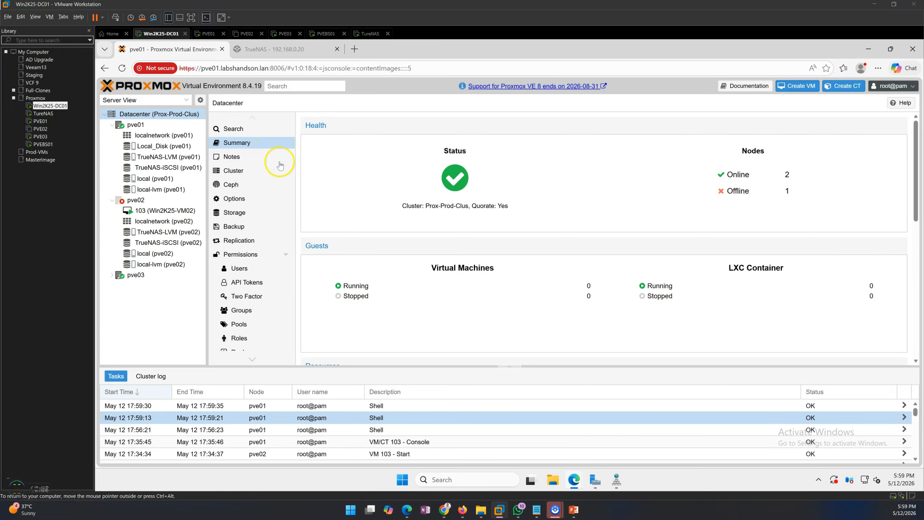
drag(754, 191, 736, 191)
scroll(712, 223, down, 5)
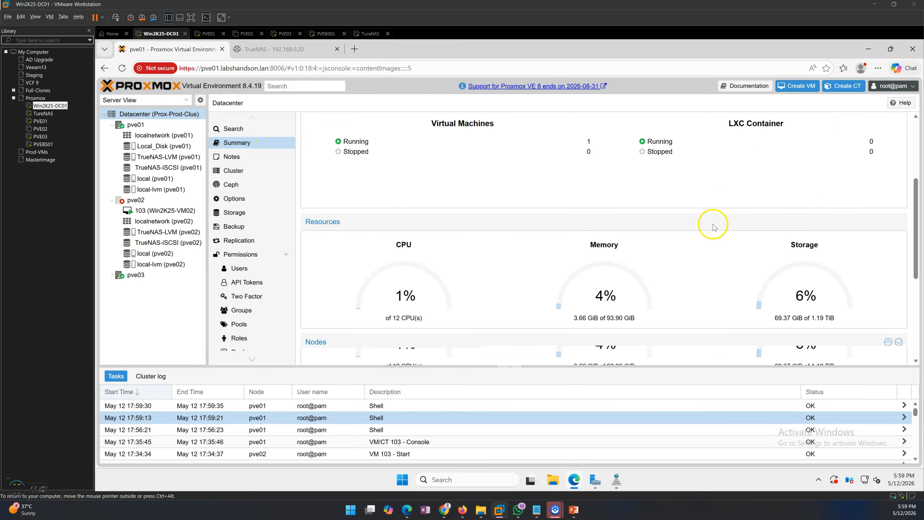
click(373, 339)
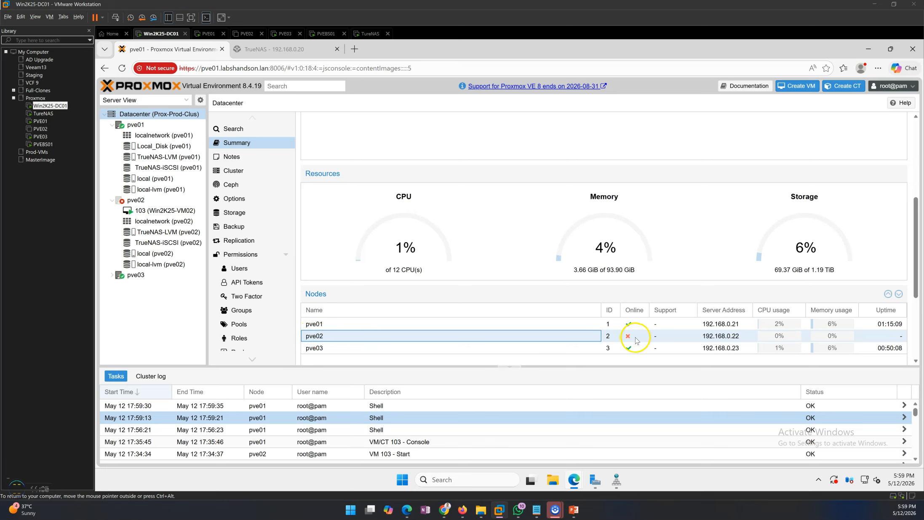
scroll(567, 300, up, 5)
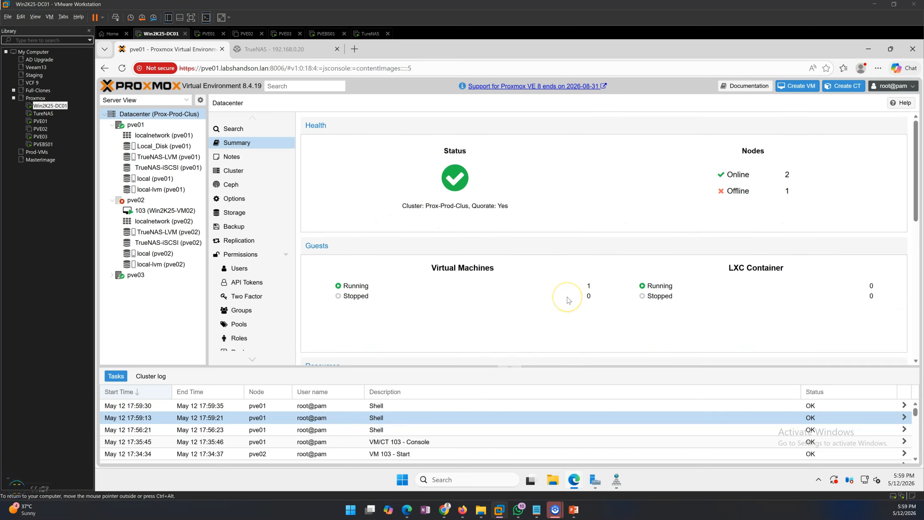
scroll(564, 290, down, 5)
scroll(495, 293, up, 5)
scroll(529, 296, down, 5)
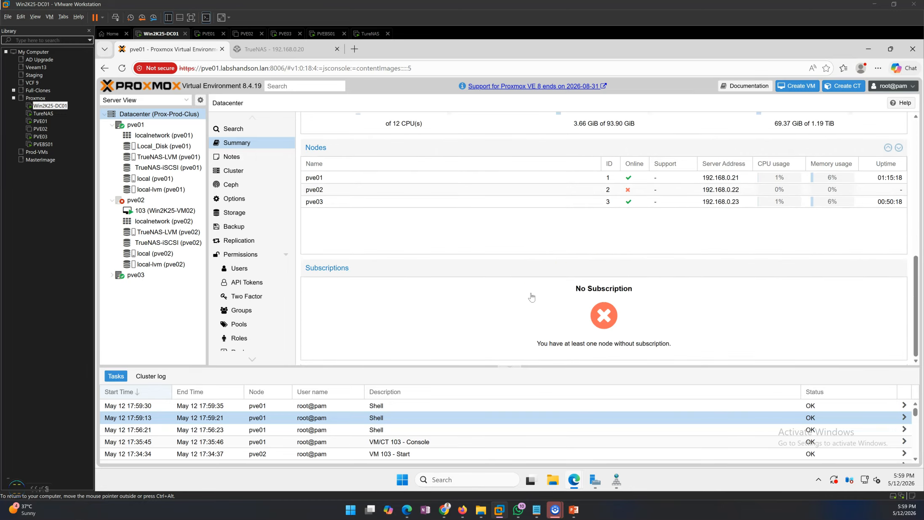
click(458, 245)
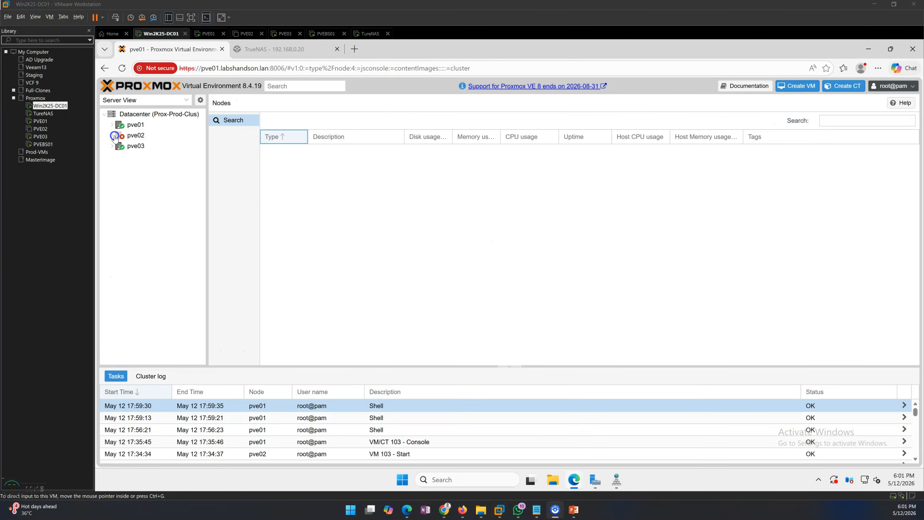
Step: Check nodes pve02 and pve03, and review the datacenter summary for guests, resource usage and each node's online state
click(115, 137)
click(115, 140)
click(130, 146)
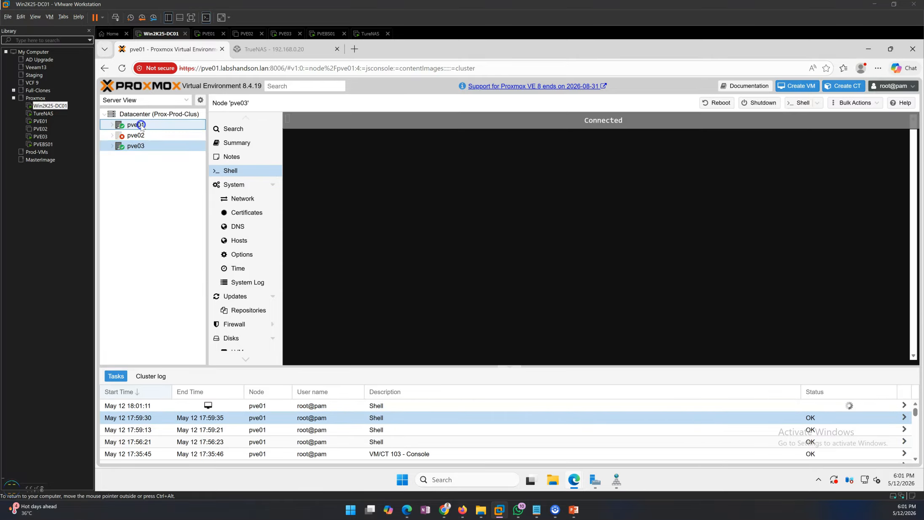
click(148, 115)
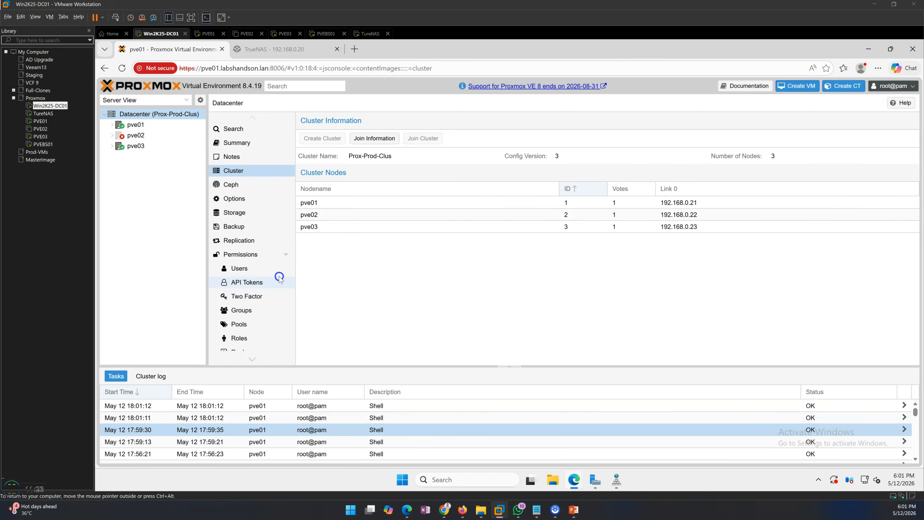
click(241, 143)
scroll(481, 299, down, 3)
scroll(424, 284, up, 3)
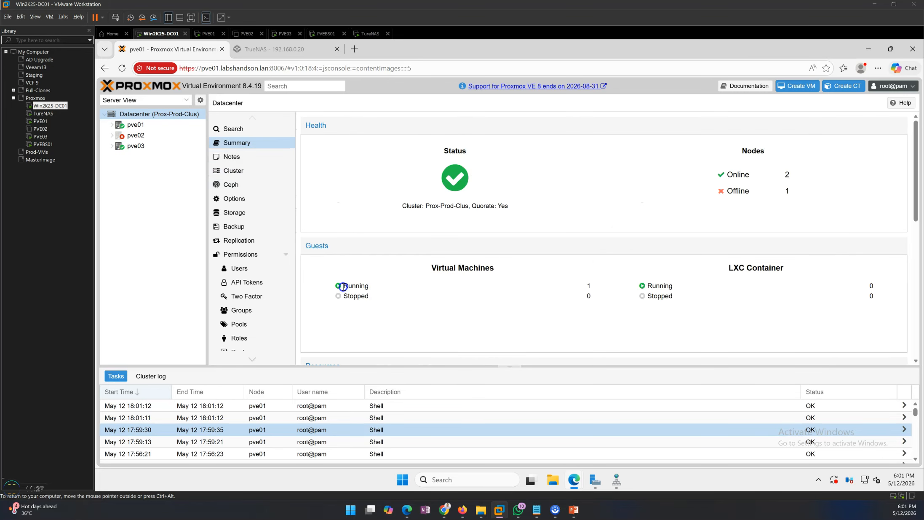
scroll(565, 280, down, 5)
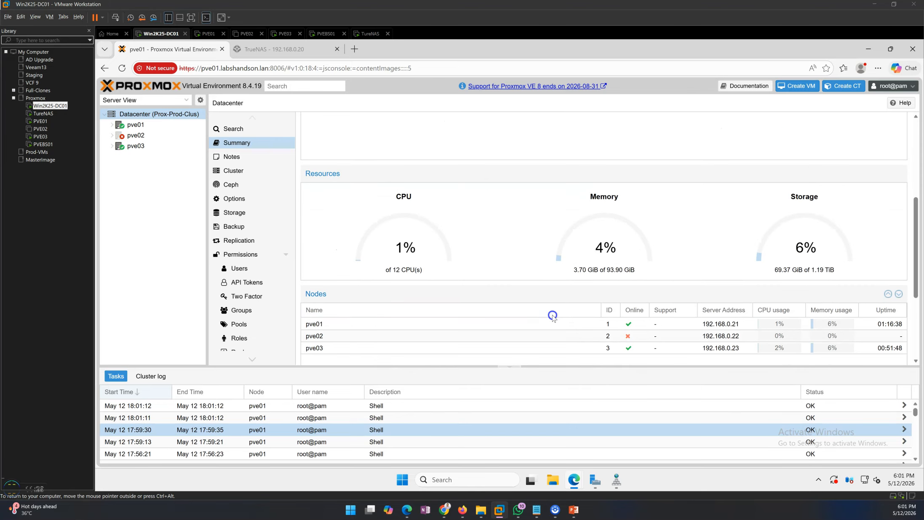
click(477, 253)
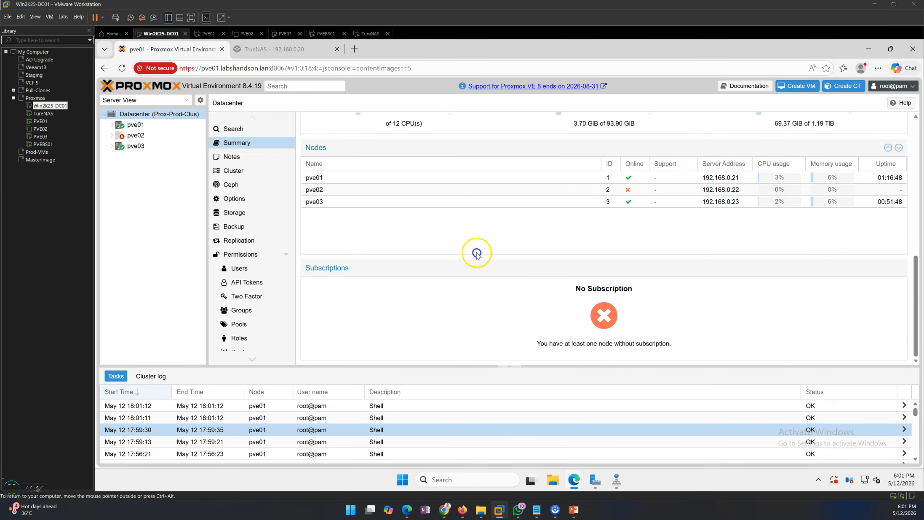
scroll(483, 300, up, 3)
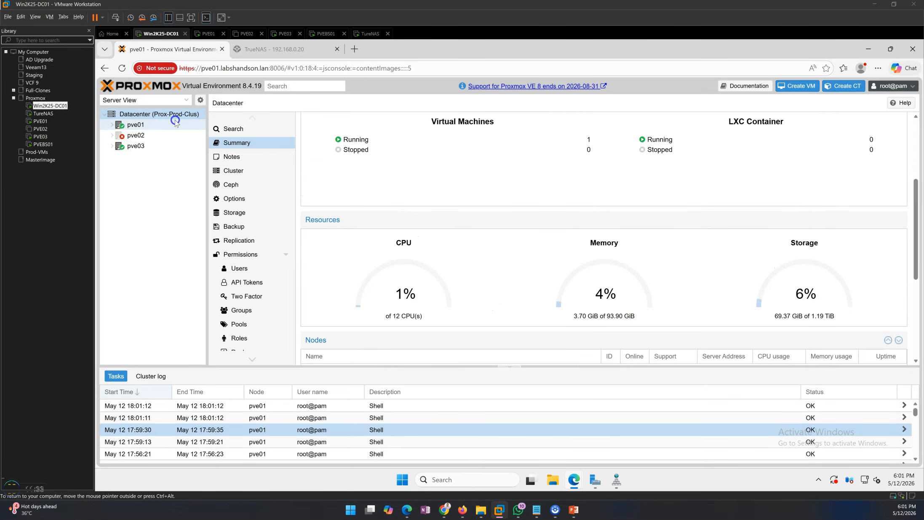
Step: Switch the resource tree to Folder View and list the cluster's nodes
click(188, 101)
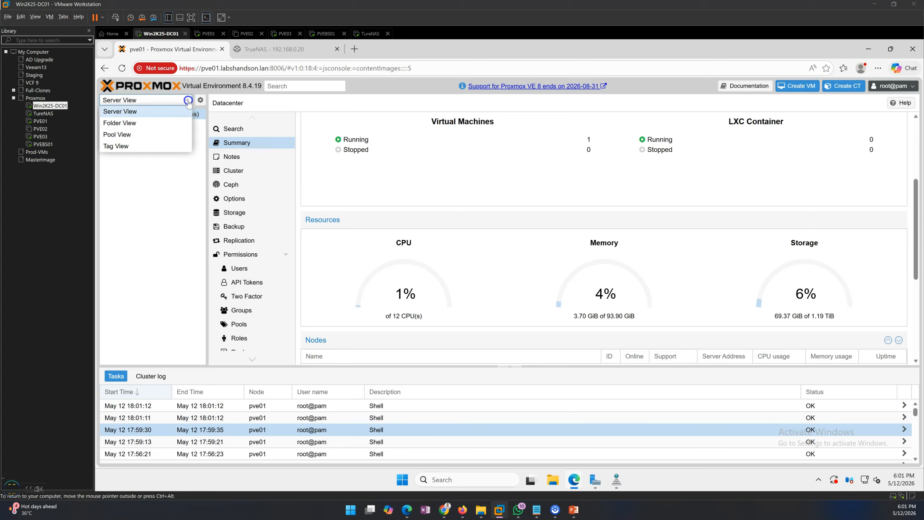
click(136, 123)
double_click(135, 125)
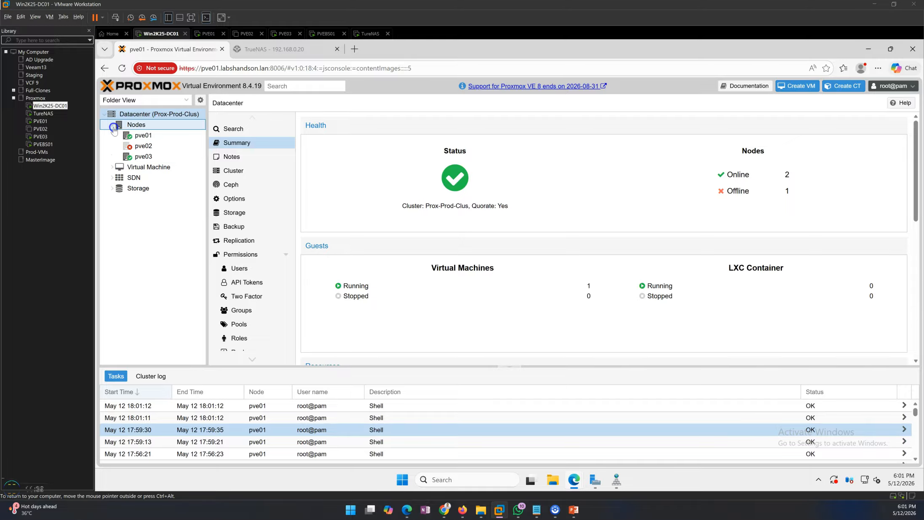
click(136, 124)
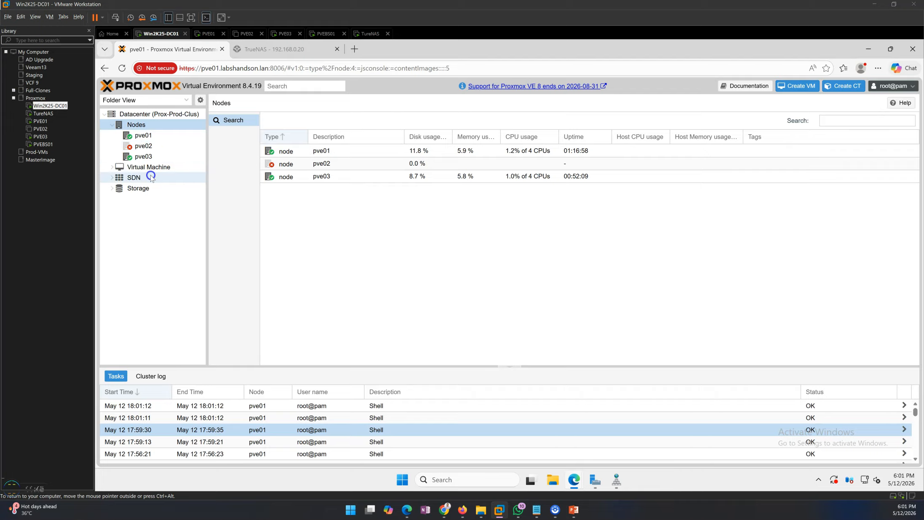
Step: Check VM 103's status, HA state and hosting node in its summary, and watch its boot in the console
click(122, 168)
click(111, 168)
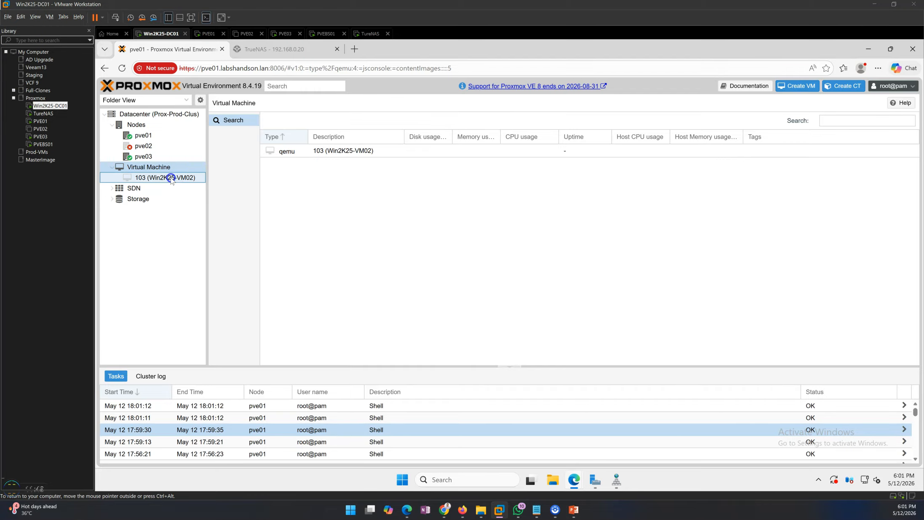
click(197, 178)
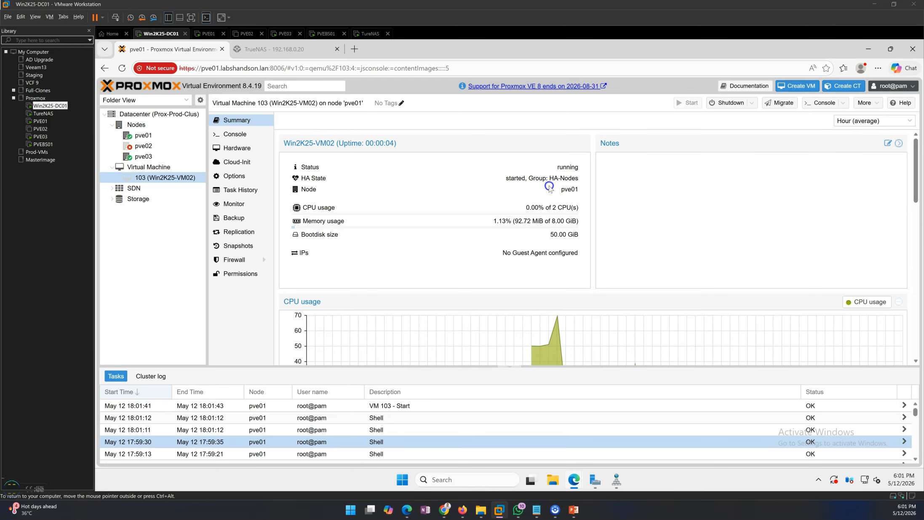
mouse_move(586, 190)
mouse_down()
mouse_move(561, 193)
mouse_move(578, 191)
mouse_up()
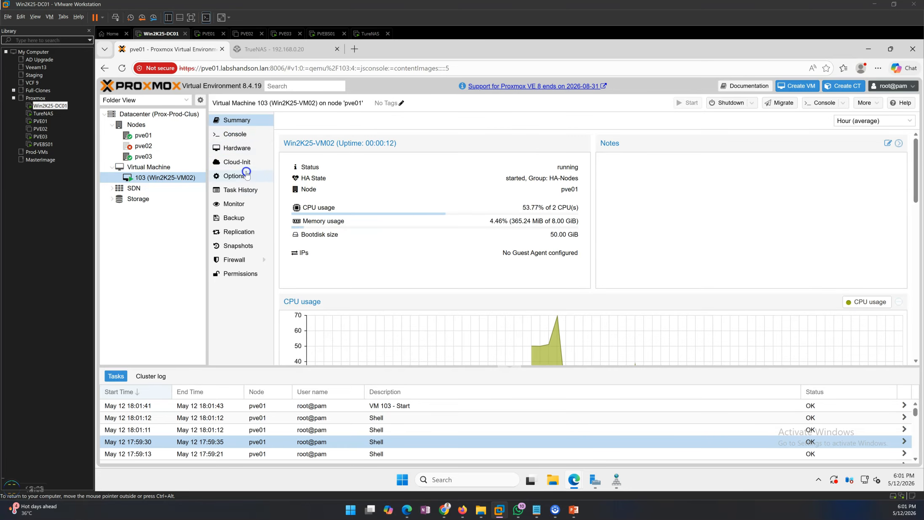
click(235, 134)
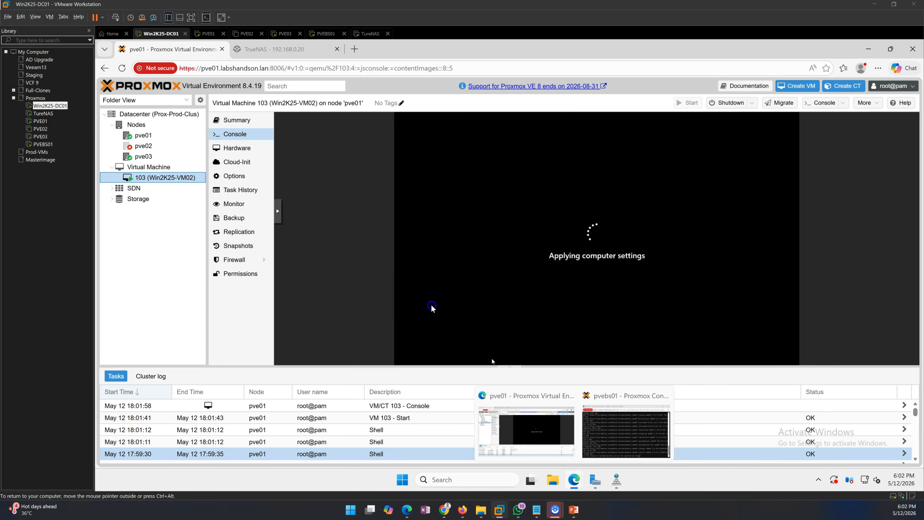
Step: Review the folder lists of nodes, virtual machines and storage for status and resource usage
click(144, 125)
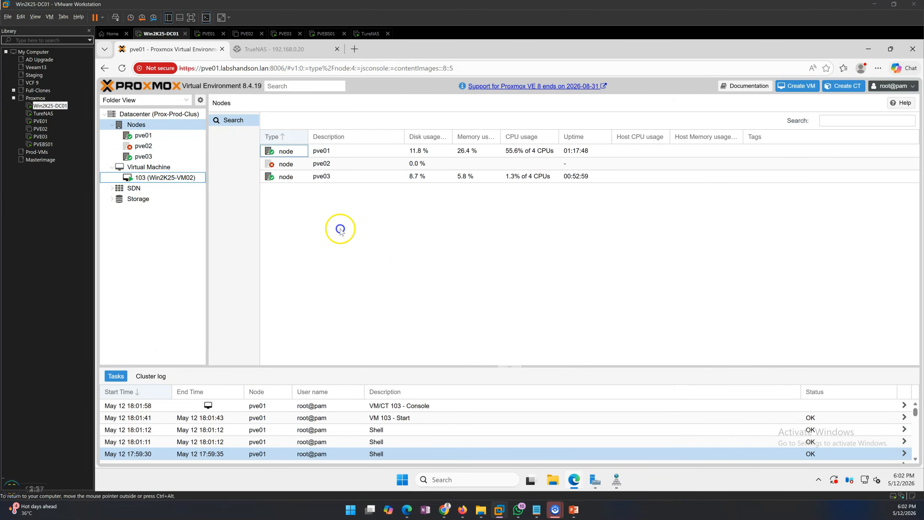
click(133, 167)
click(527, 151)
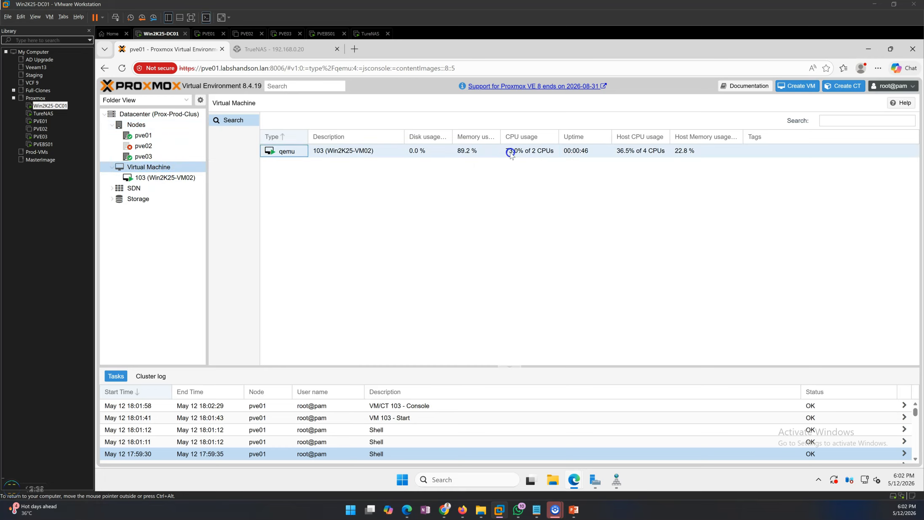
click(134, 126)
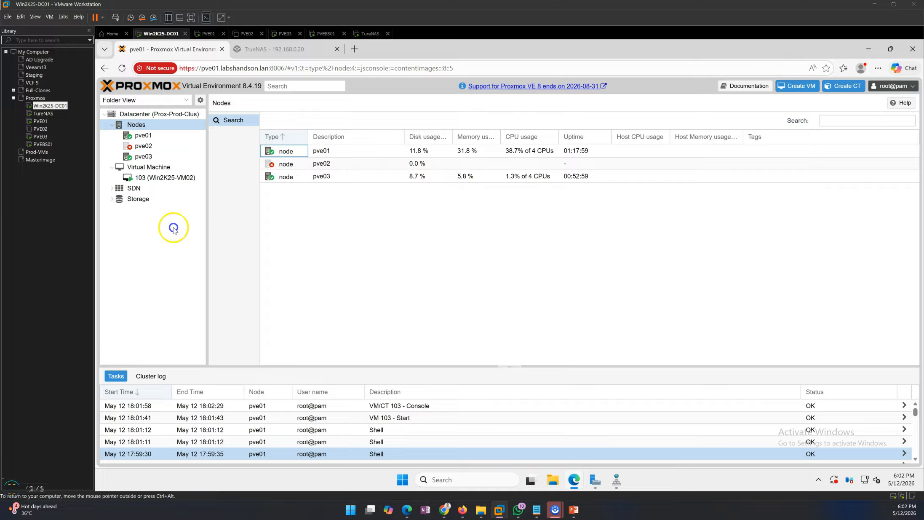
double_click(137, 200)
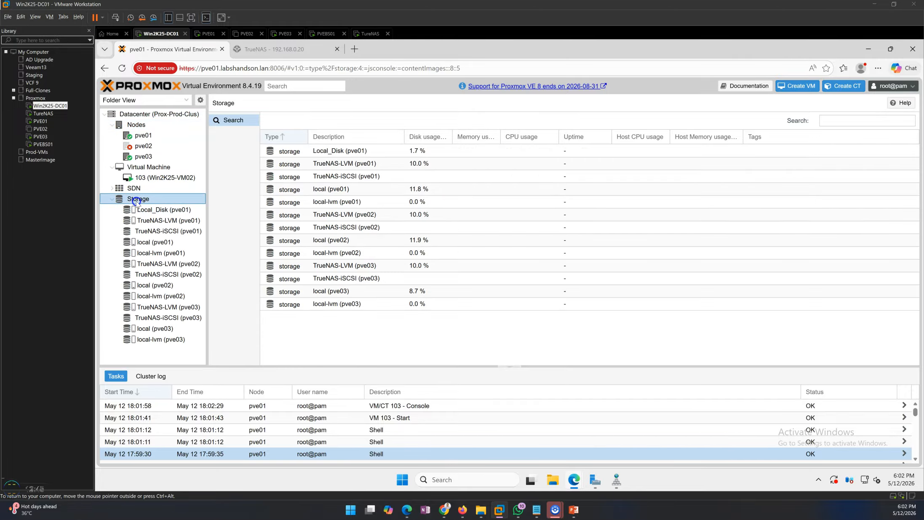
click(112, 199)
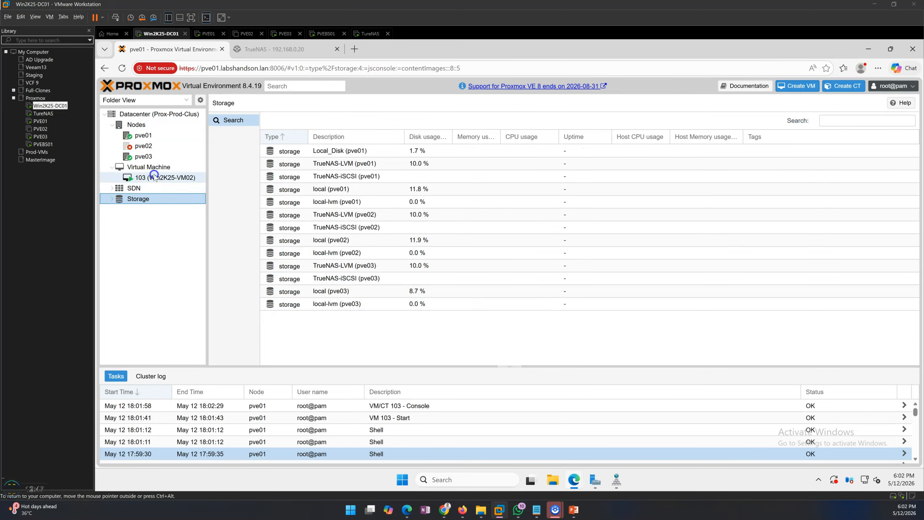
click(150, 168)
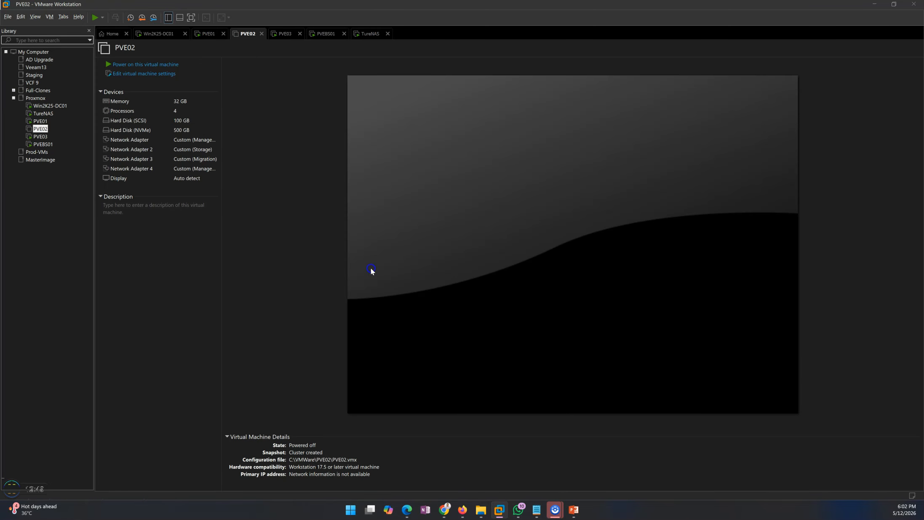
Step: Power on the PVE02 virtual machine in VMware Workstation and return to VM 103's console on Win2K25-DC01
click(147, 64)
click(162, 36)
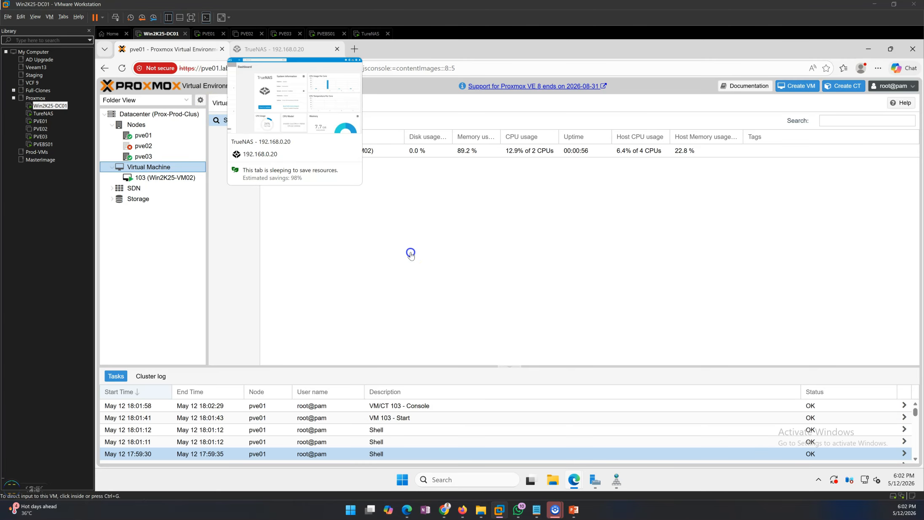
click(186, 179)
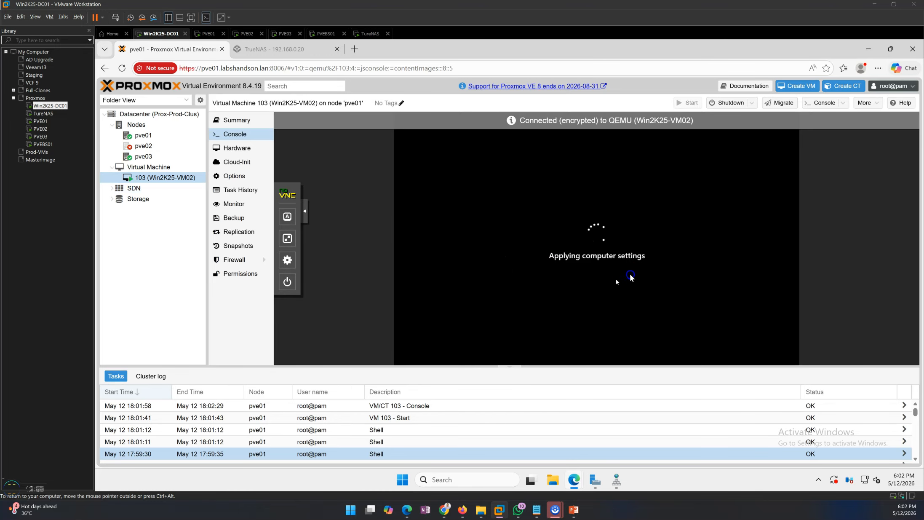
Step: Switch to the running PowerPoint slide show and advance from the HA step-by-step guide to the closing slide
click(576, 513)
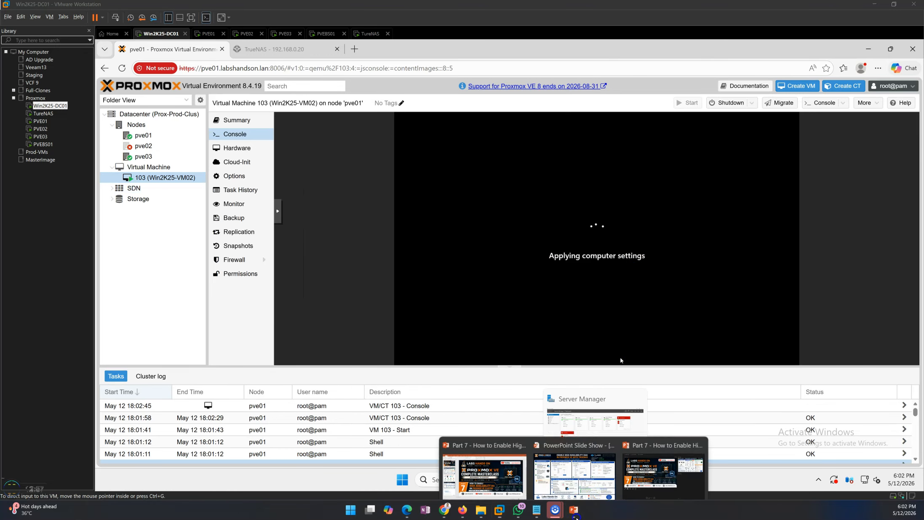
click(578, 475)
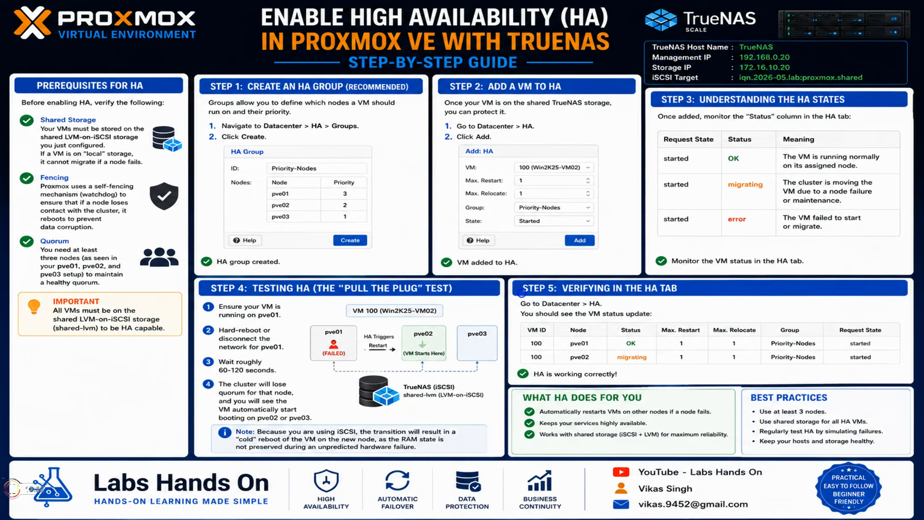
click(522, 292)
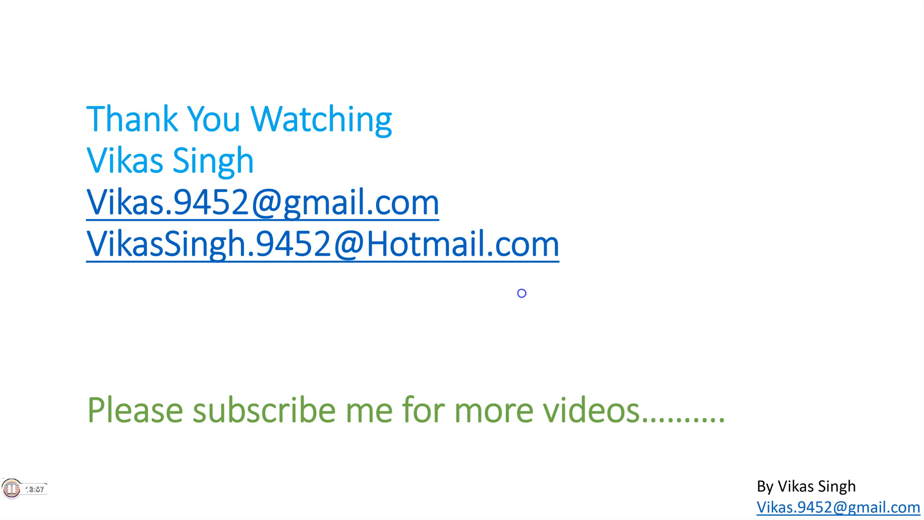